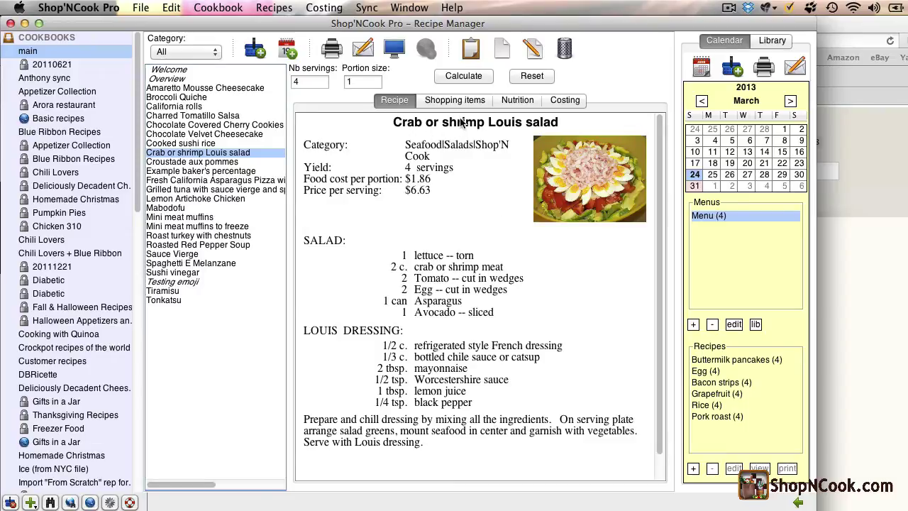
# Review the salad's per-ingredient nutrition table, then return to the recipe text and photo.
pyautogui.scroll(-2, 422, 223)
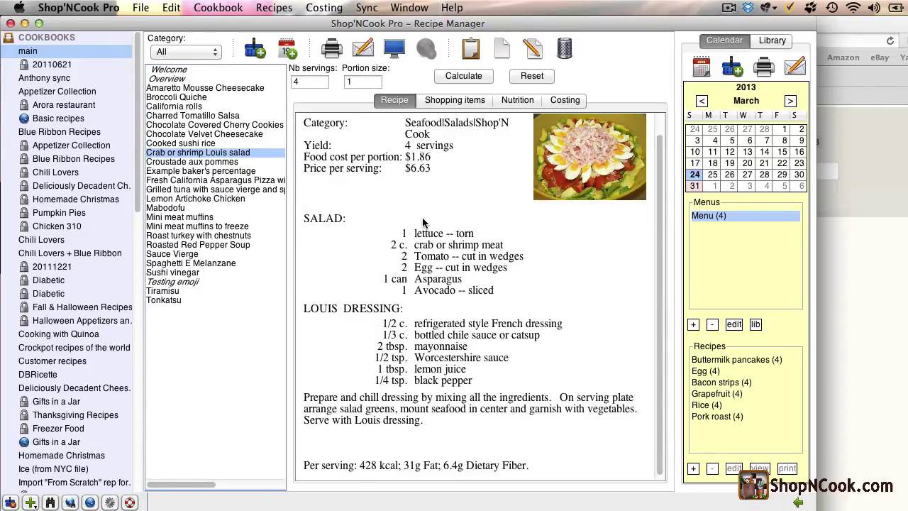
pyautogui.scroll(2, 422, 224)
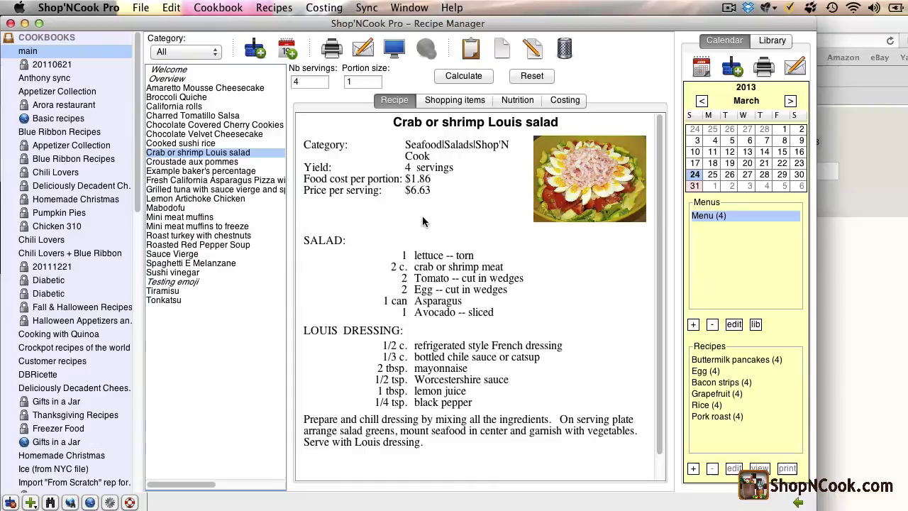
pyautogui.click(509, 101)
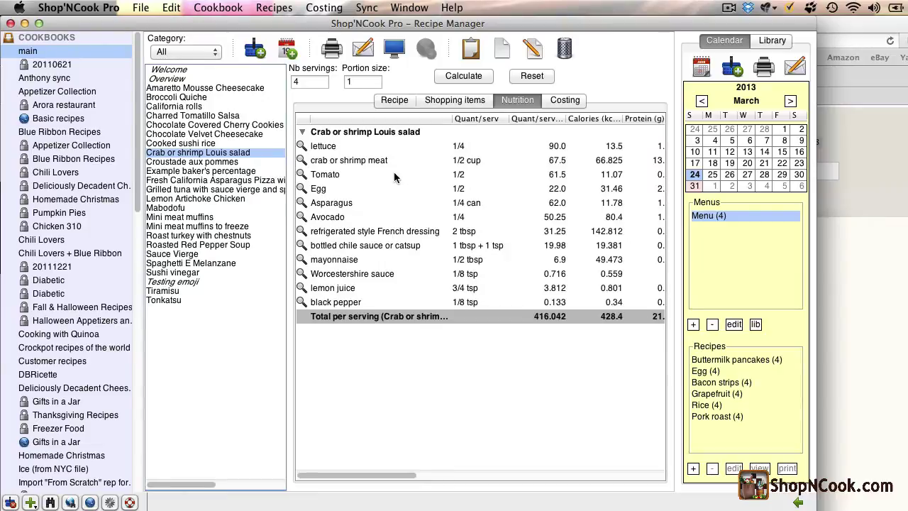
pyautogui.hscroll(10, 395, 177)
pyautogui.hscroll(10, 395, 177)
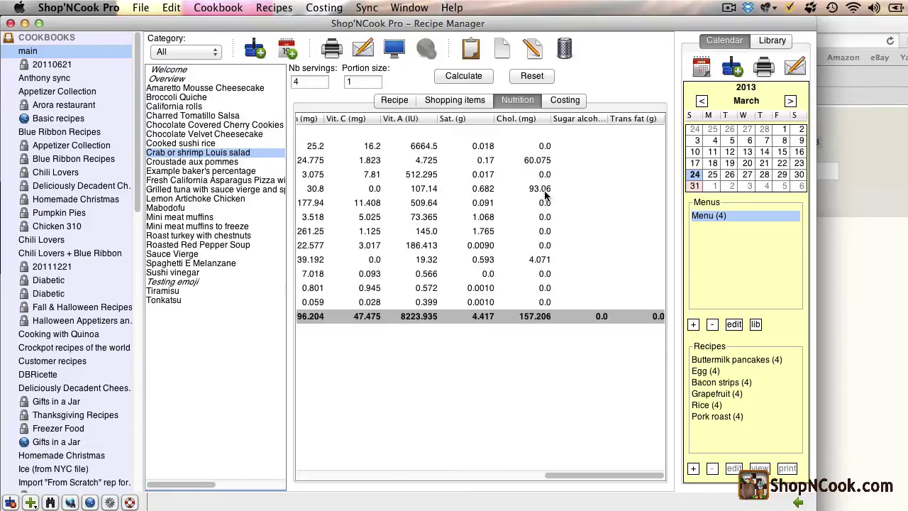
pyautogui.hscroll(-20, 582, 206)
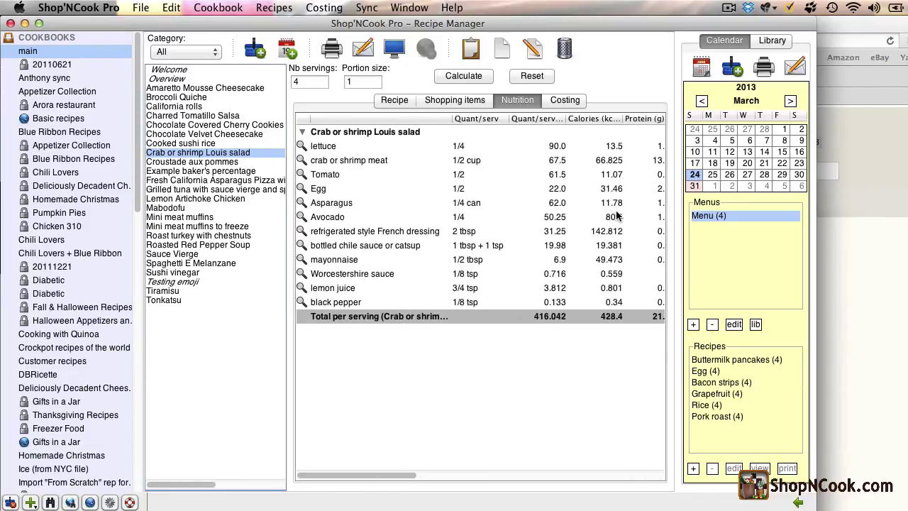
pyautogui.click(394, 100)
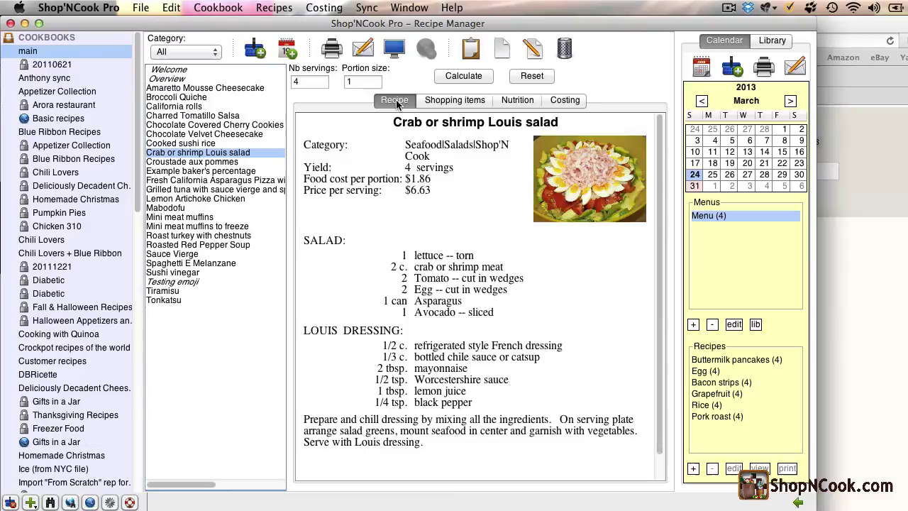
pyautogui.scroll(-1, 450, 321)
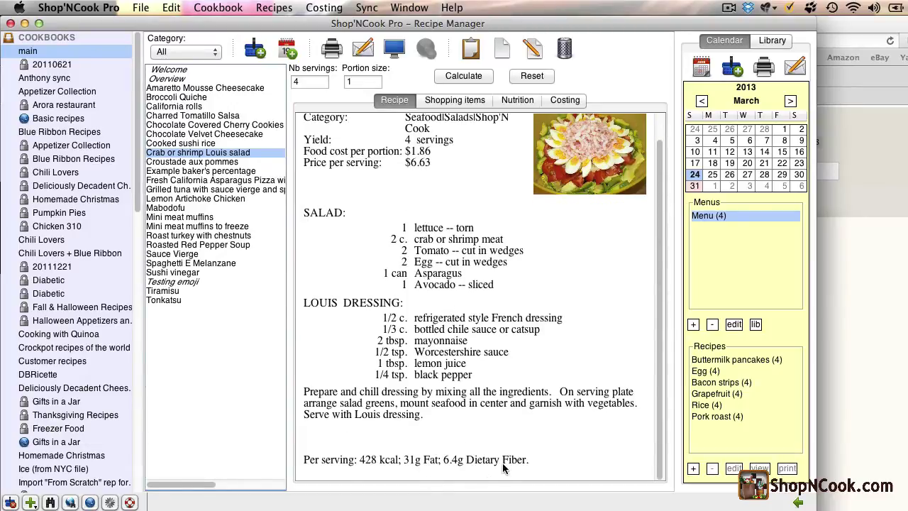
# In the Nutrition preferences, move Potassium from the disabled to the enabled nutrients.
pyautogui.click(109, 502)
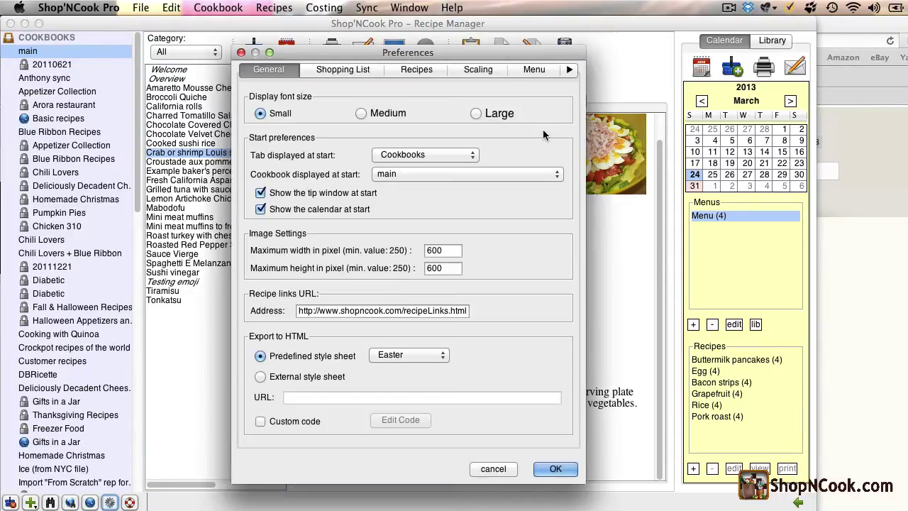
pyautogui.click(569, 69)
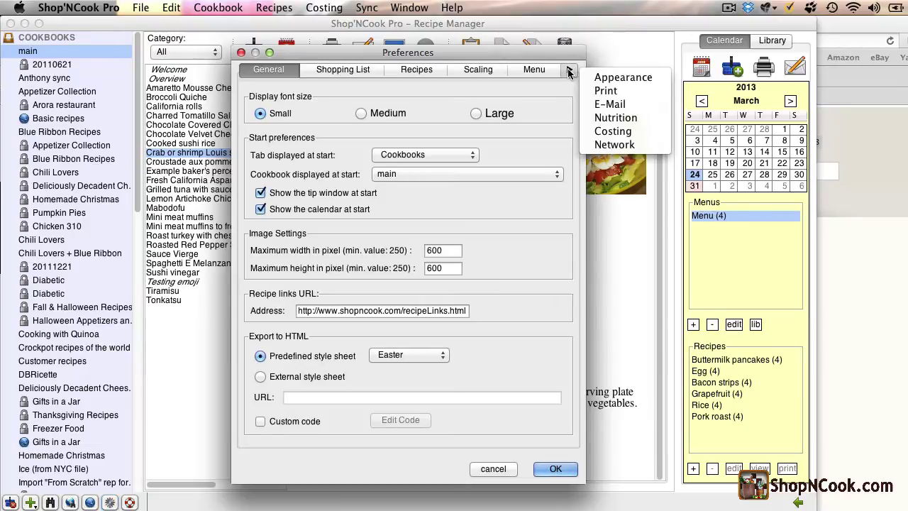
pyautogui.click(597, 119)
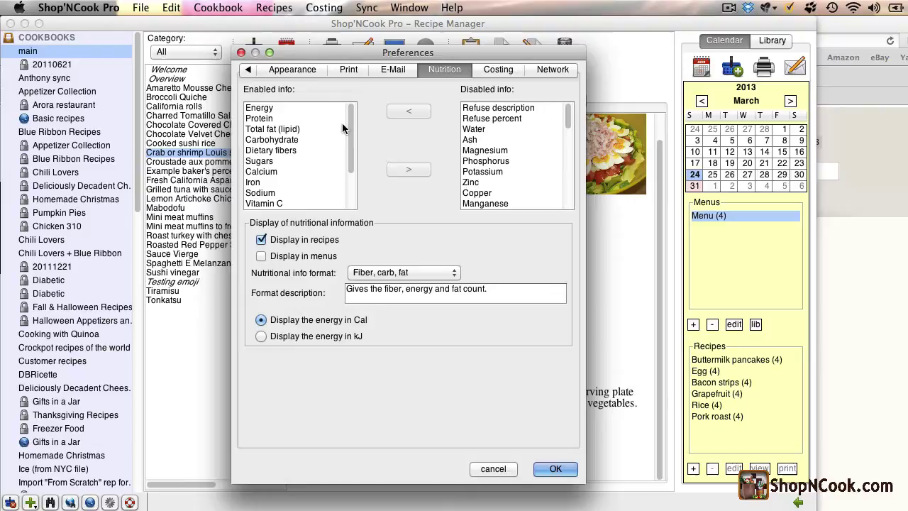
pyautogui.scroll(-5, 288, 114)
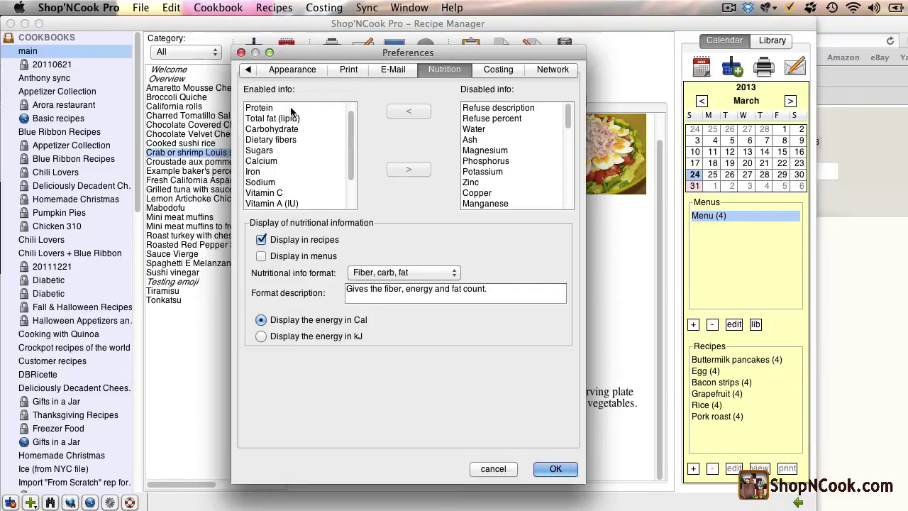
pyautogui.scroll(5, 280, 170)
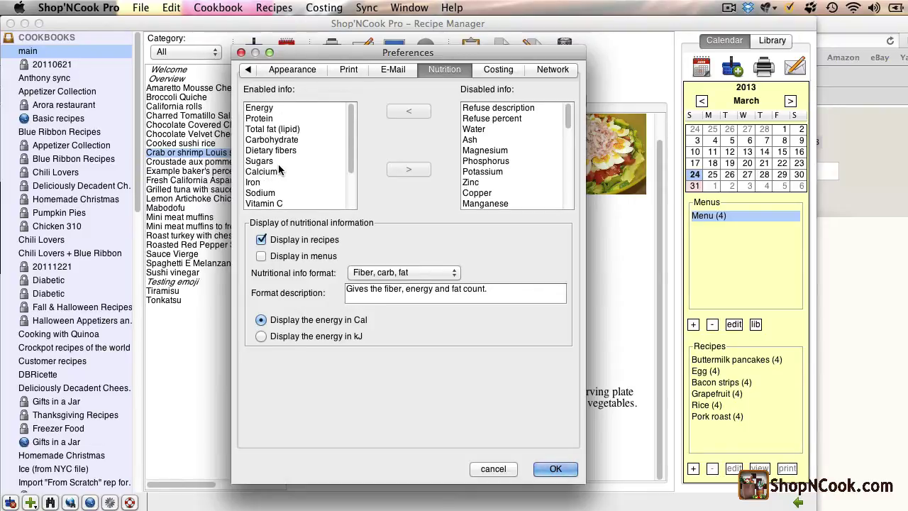
pyautogui.scroll(-5, 278, 131)
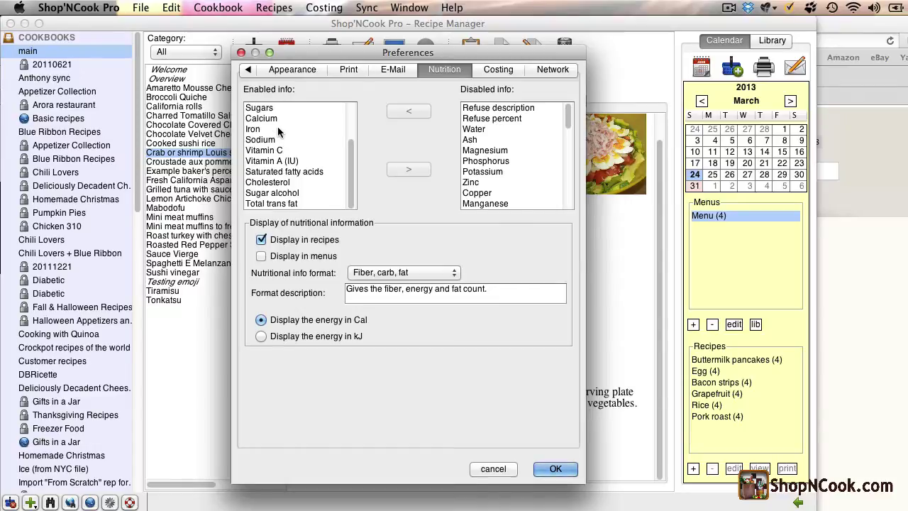
pyautogui.scroll(5, 279, 131)
pyautogui.scroll(-5, 279, 131)
pyautogui.click(479, 173)
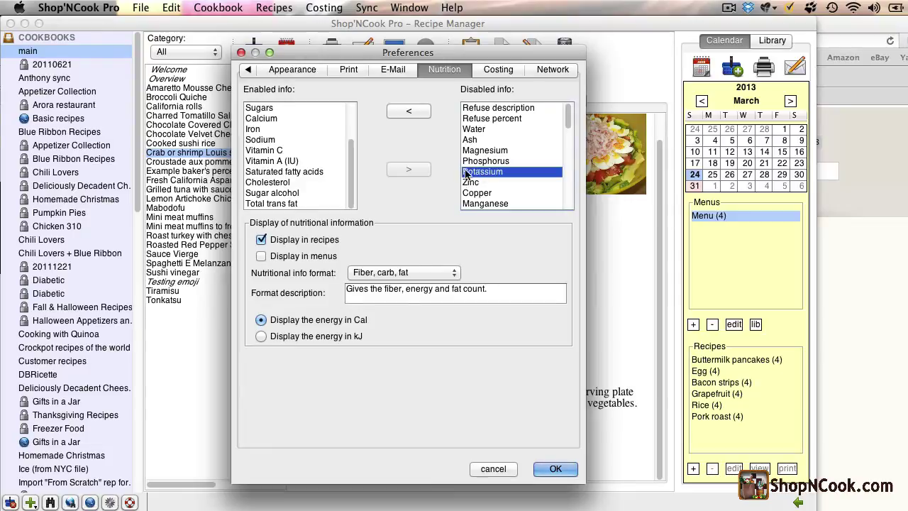
pyautogui.click(403, 114)
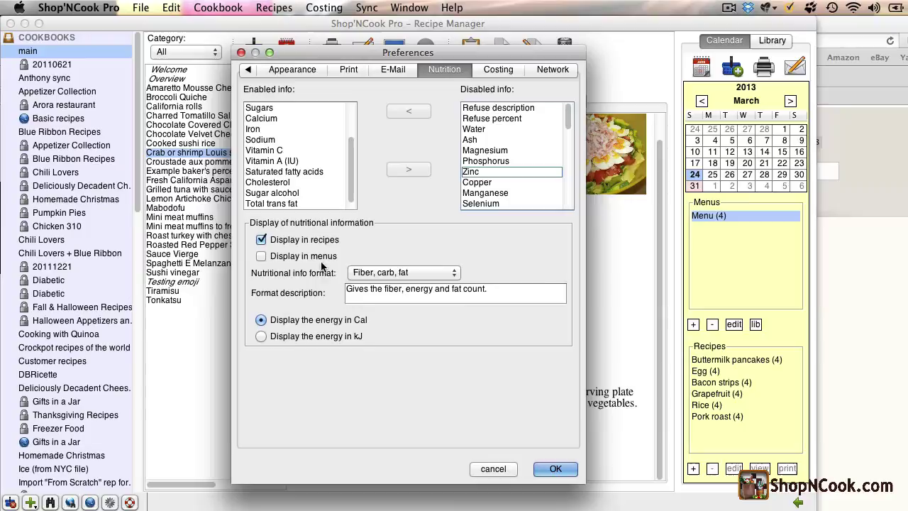
# Set the nutritional info format to Table format.
pyautogui.click(456, 276)
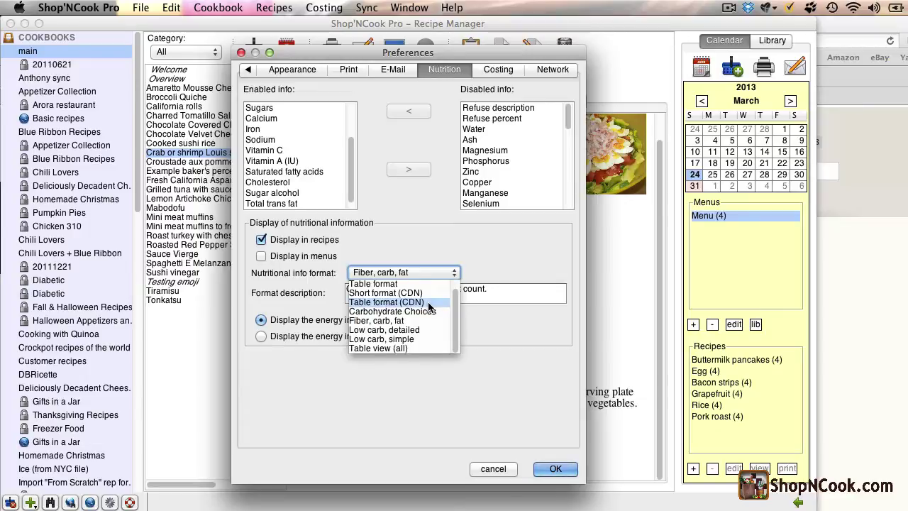
pyautogui.scroll(1, 429, 306)
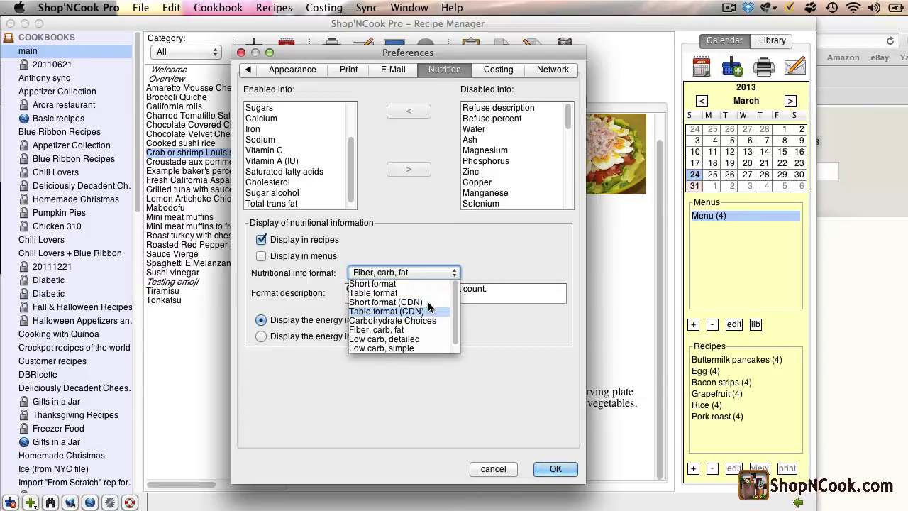
pyautogui.click(389, 293)
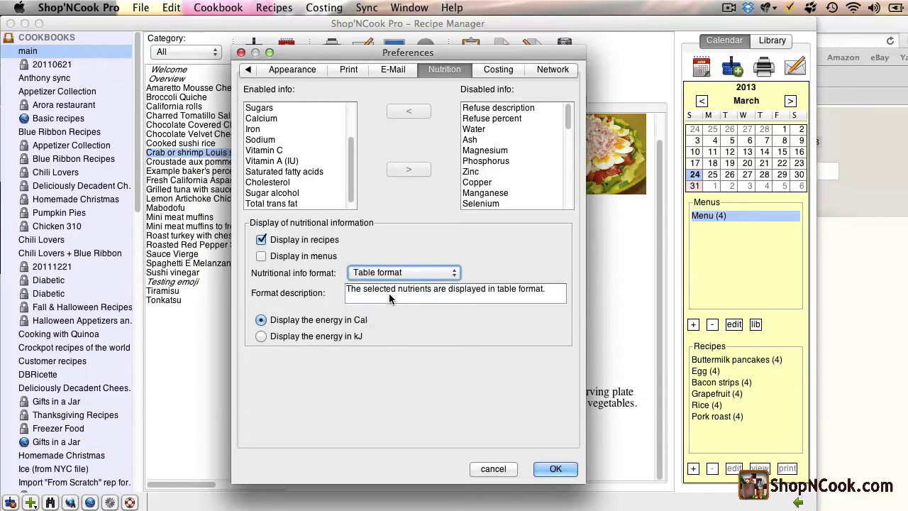
# Confirm the preferences and scroll down to the salad's new nutrition facts table.
pyautogui.click(562, 468)
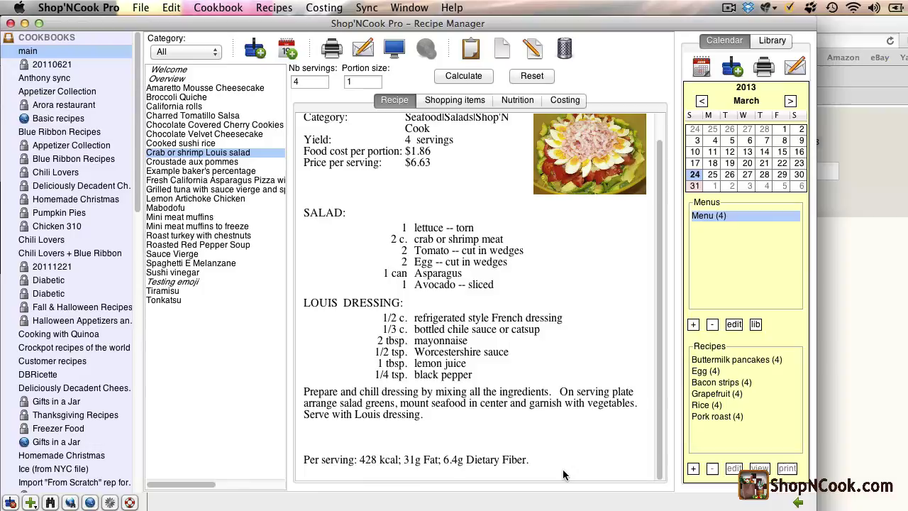
pyautogui.scroll(-5, 466, 326)
pyautogui.scroll(-3, 466, 325)
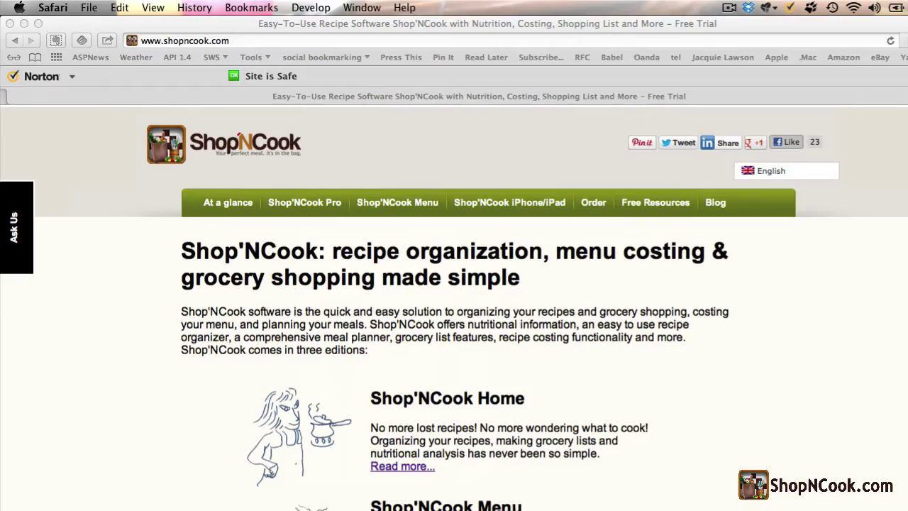
# From the shopncook.com footer, go to the Nutrition Facts labeling tool page.
pyautogui.scroll(-5, 321, 357)
pyautogui.scroll(-5, 322, 361)
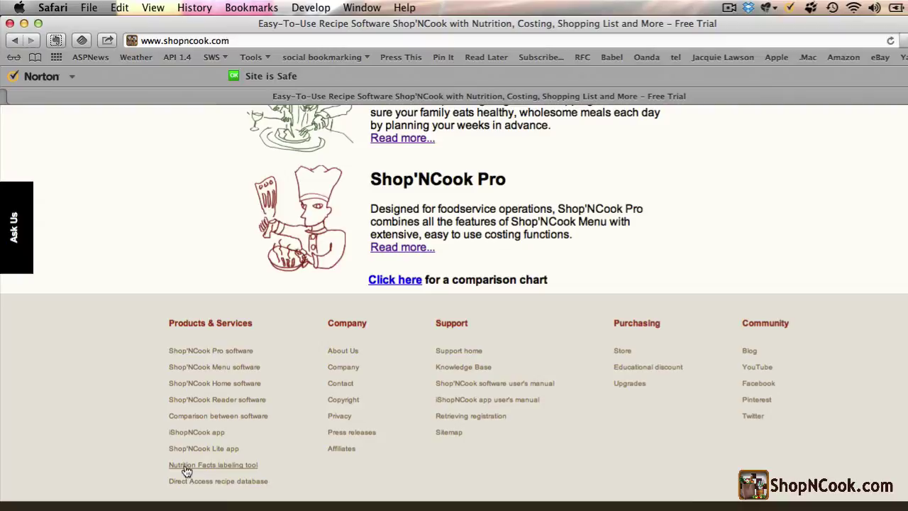
pyautogui.click(187, 467)
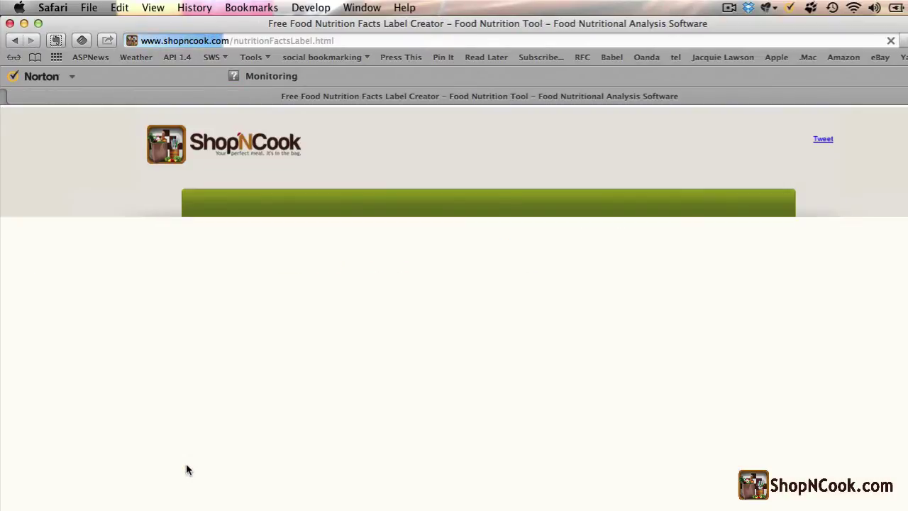
pyautogui.scroll(-3, 395, 268)
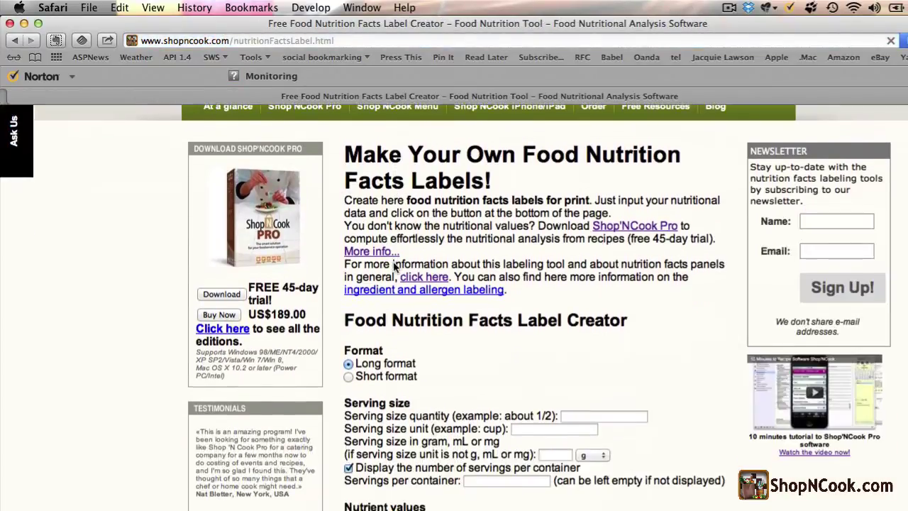
pyautogui.scroll(-2, 395, 267)
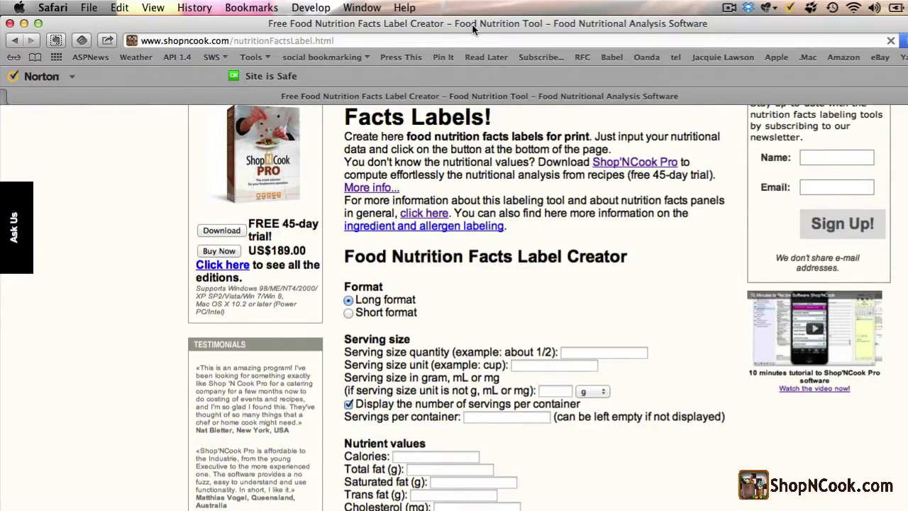
# Arrange the browser and recipe manager windows side by side to see both.
pyautogui.moveTo(472, 23); pyautogui.dragTo(639, 22)
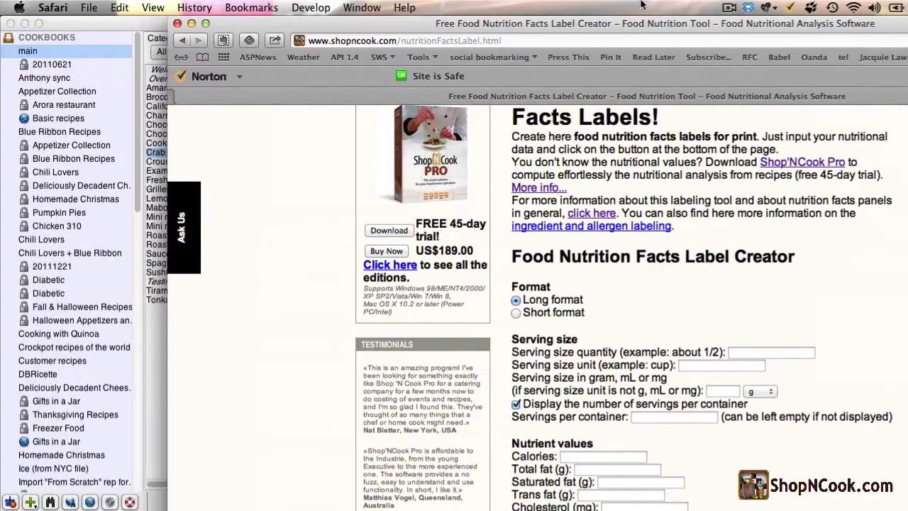
pyautogui.click(116, 30)
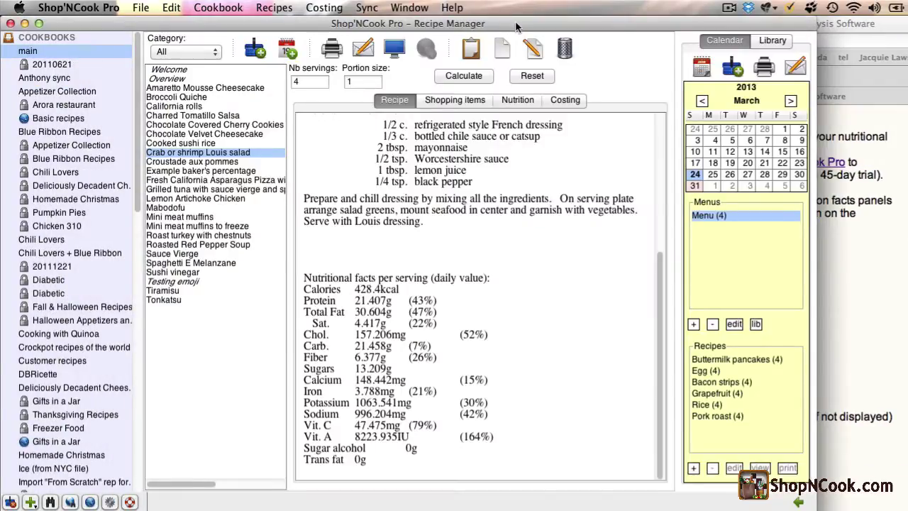
pyautogui.moveTo(515, 27); pyautogui.dragTo(220, 4)
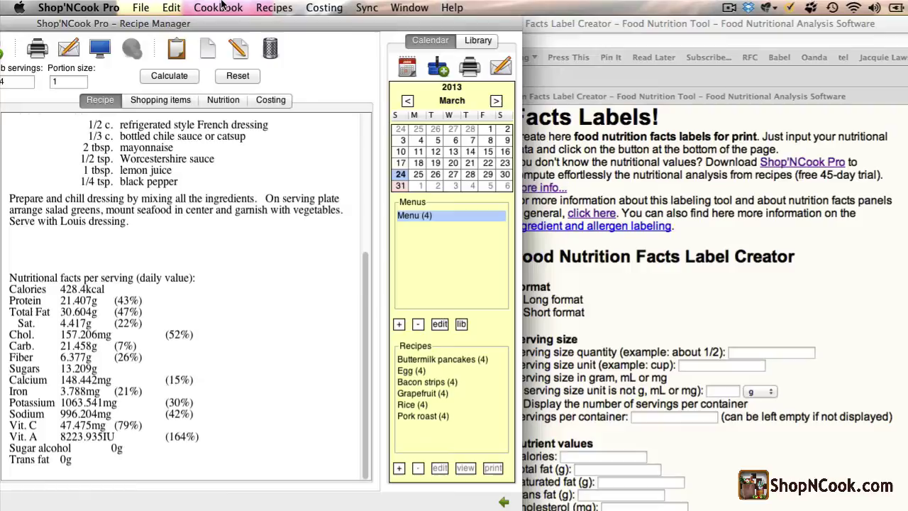
pyautogui.click(753, 24)
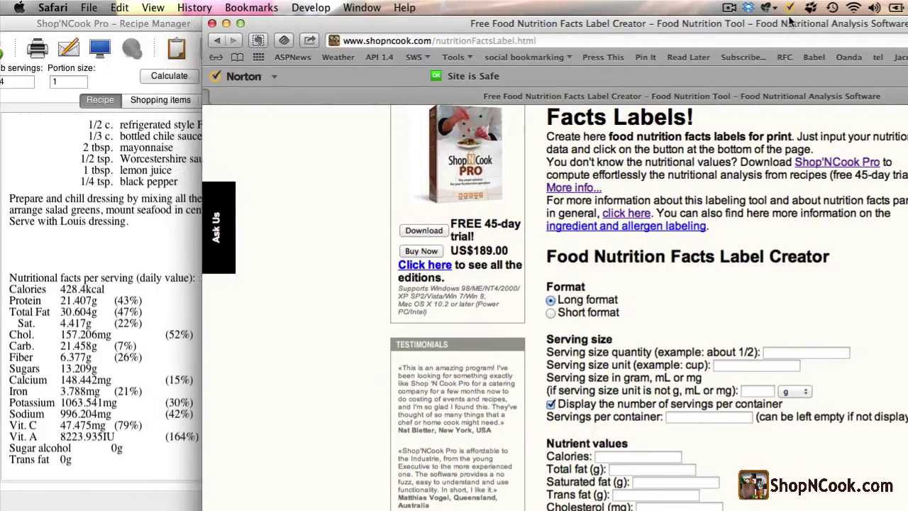
pyautogui.moveTo(750, 20); pyautogui.dragTo(712, 13)
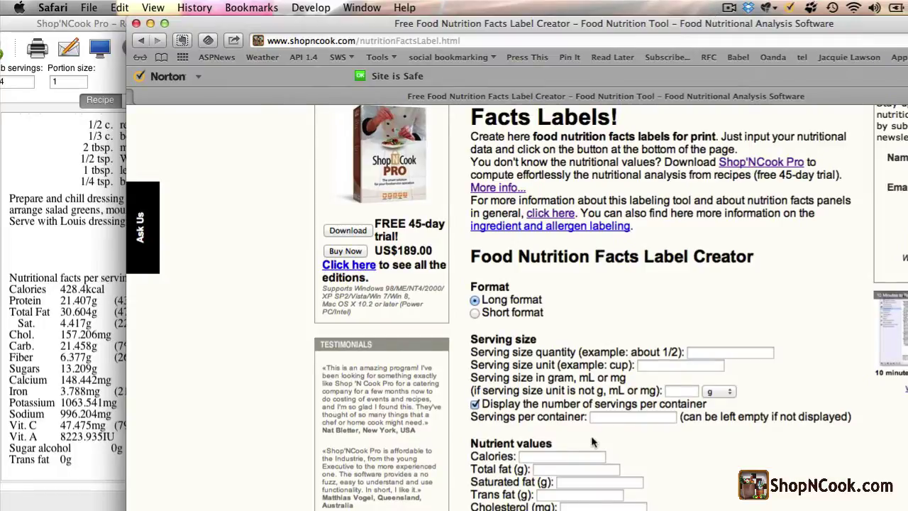
# Set the serving size to 400 g and hide the servings-per-container line.
pyautogui.click(715, 352)
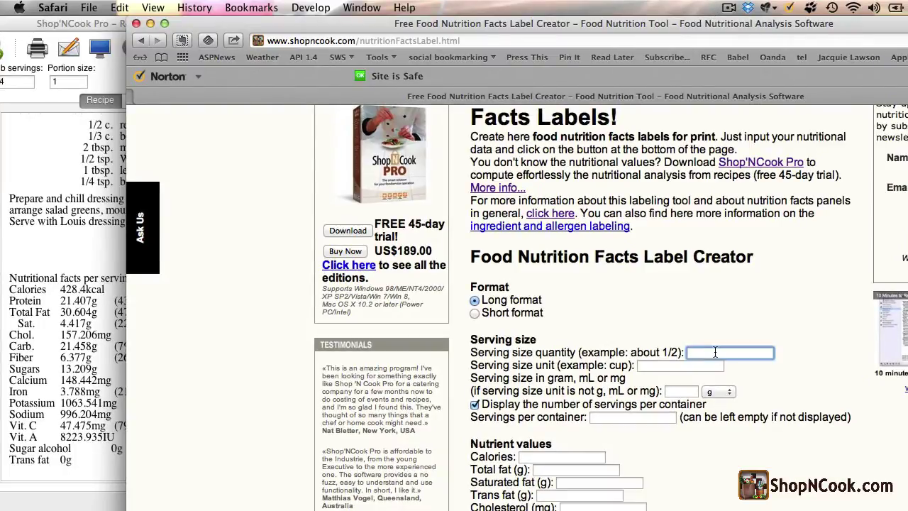
pyautogui.click(666, 365)
pyautogui.write('g')
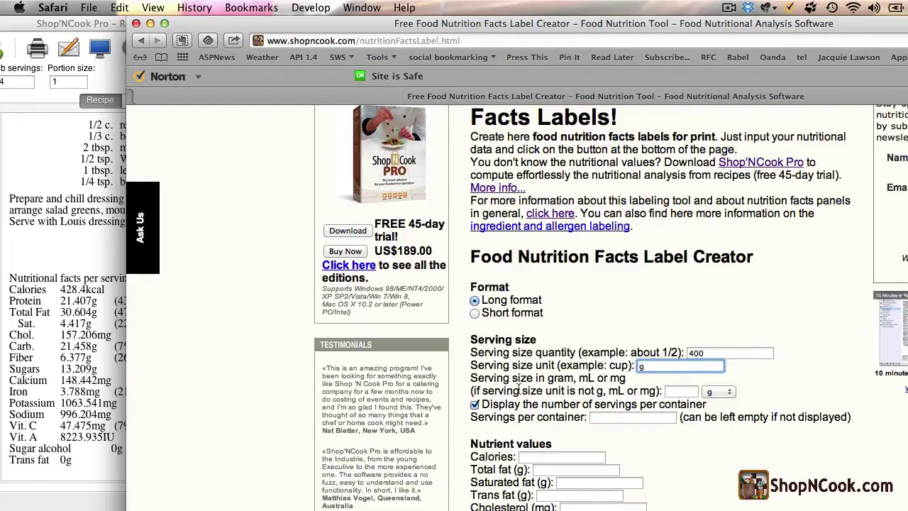
pyautogui.click(474, 404)
pyautogui.scroll(-1, 475, 405)
# Enter calories 428.4, the fat values with trans fat 0, cholesterol 157.206 and sodium 996.
pyautogui.click(550, 427)
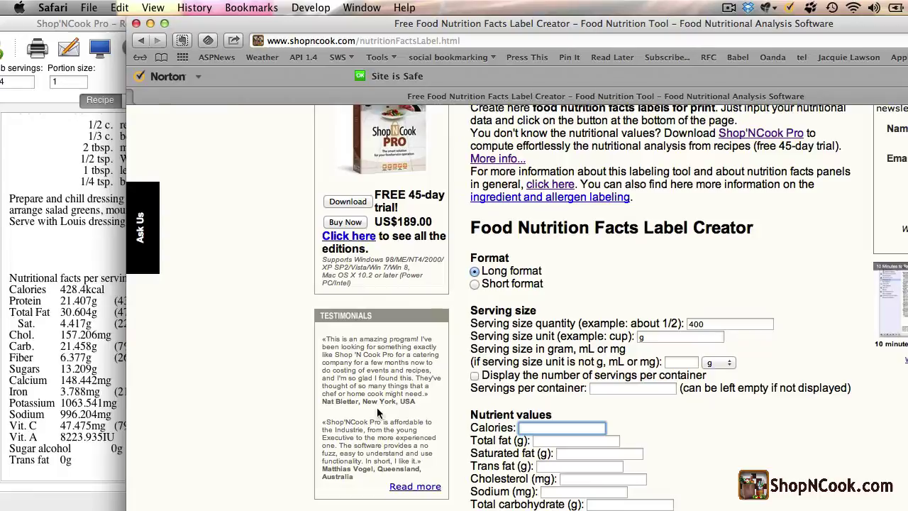
pyautogui.write('428.4')
pyautogui.click(553, 440)
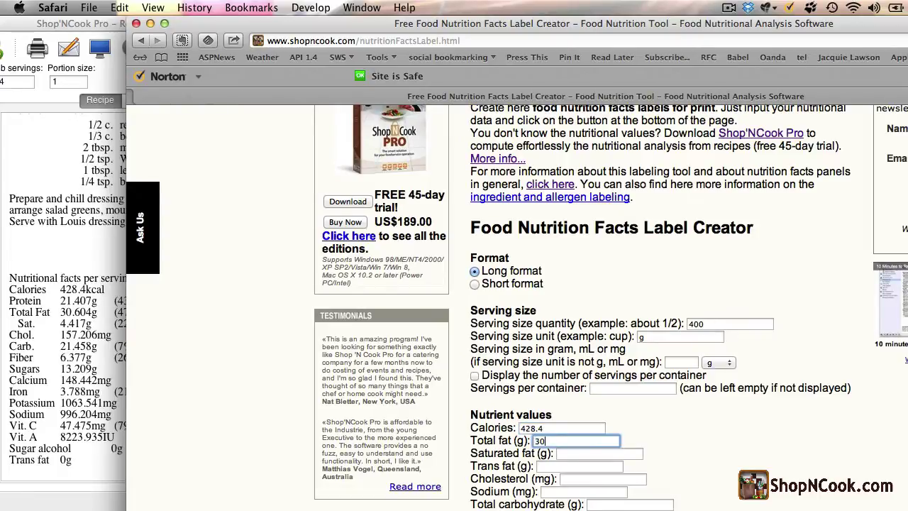
pyautogui.click(566, 454)
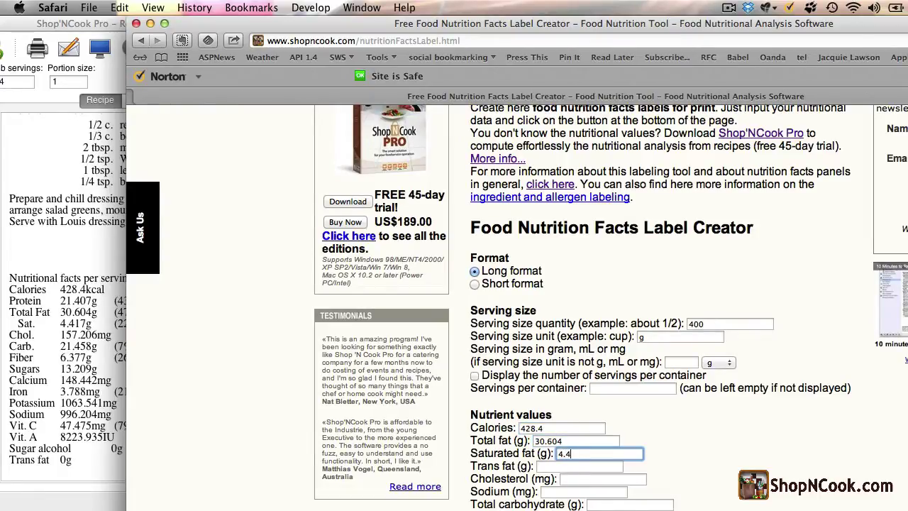
pyautogui.press('Tab')
pyautogui.write('0')
pyautogui.click(629, 477)
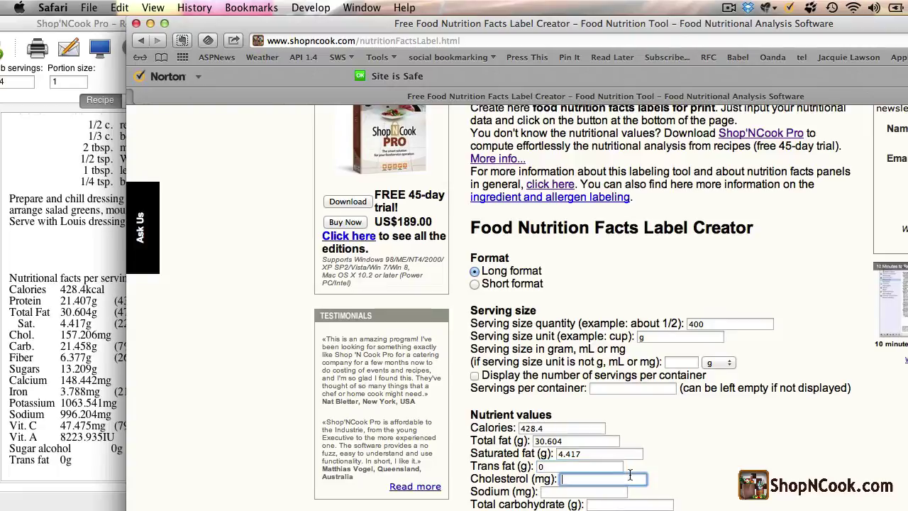
pyautogui.write('157.20')
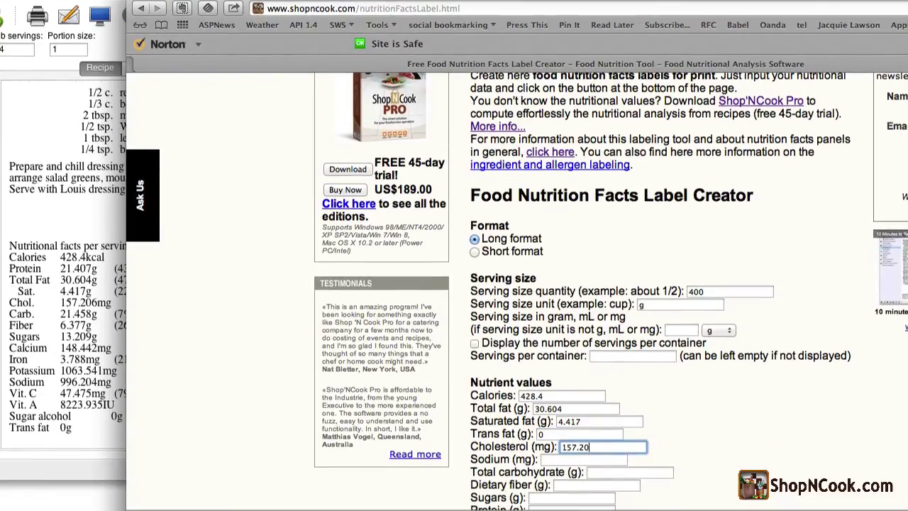
pyautogui.write('6')
pyautogui.click(579, 463)
pyautogui.write('996')
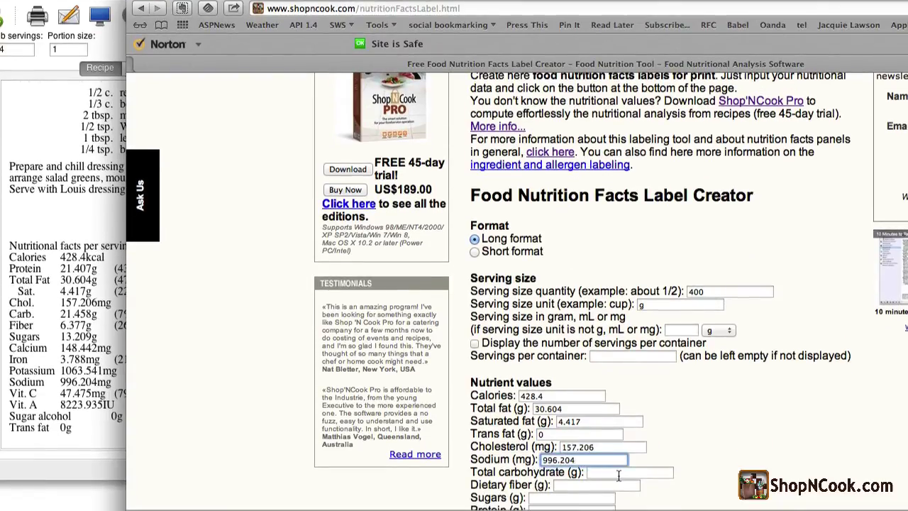
# Enter total carbohydrate, dietary fiber 6.377, sugars and protein 21.407.
pyautogui.click(619, 475)
pyautogui.write('21.458')
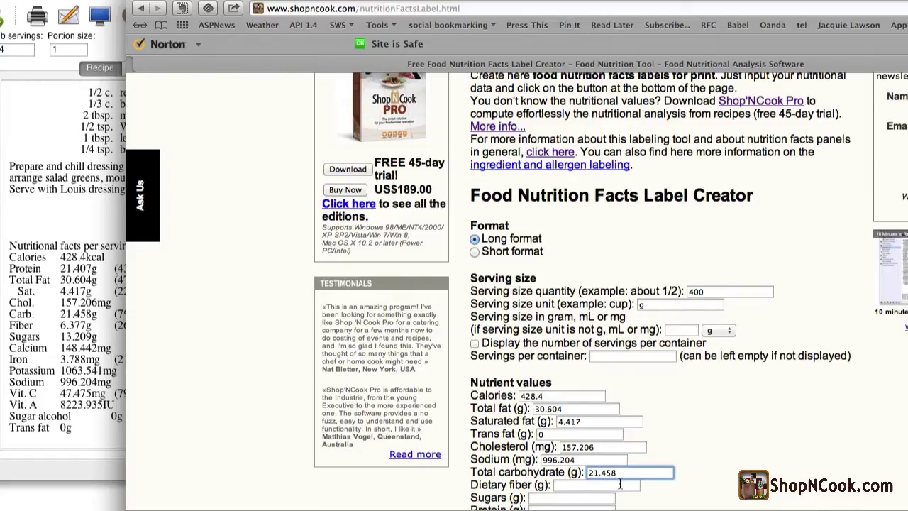
pyautogui.click(621, 486)
pyautogui.write('6.377')
pyautogui.click(597, 498)
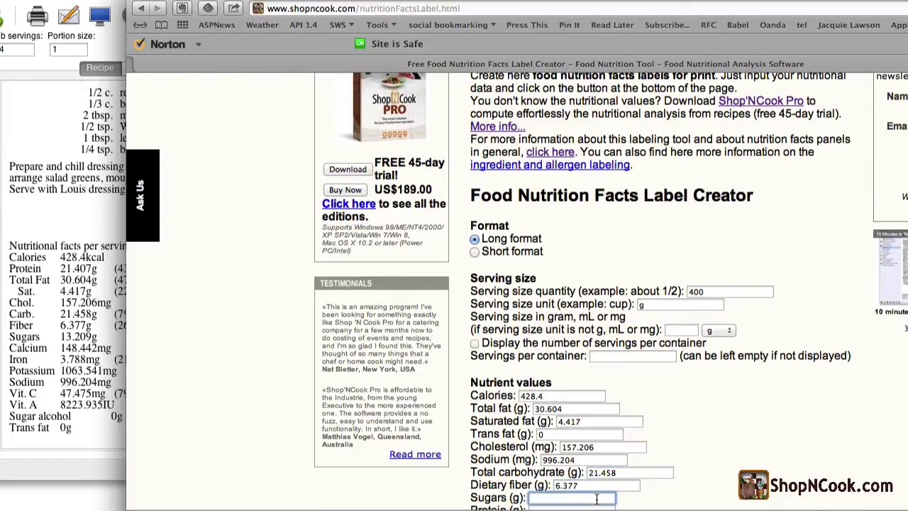
pyautogui.write('13.209')
pyautogui.scroll(-2, 605, 406)
pyautogui.click(580, 445)
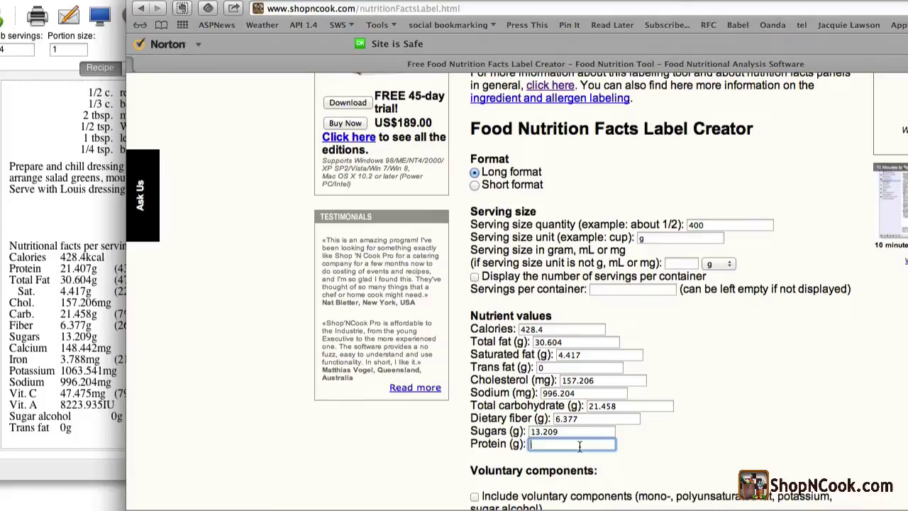
pyautogui.write('21.407')
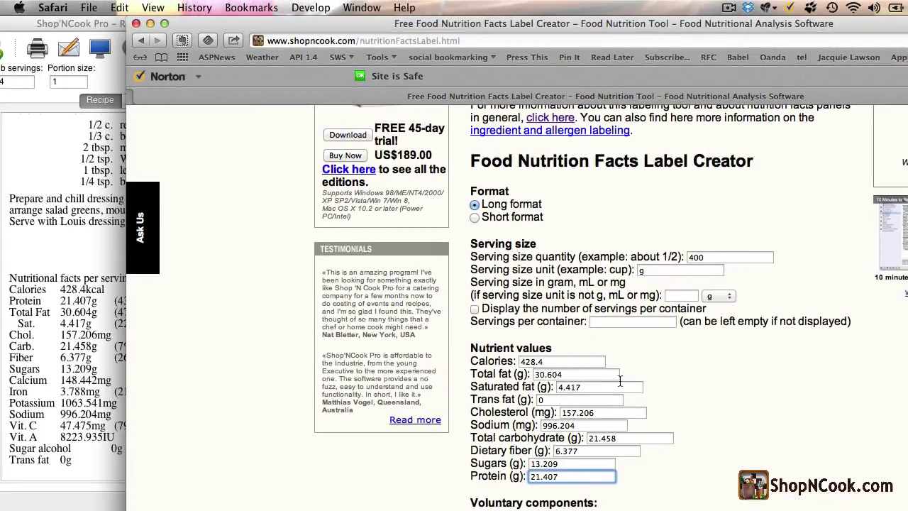
pyautogui.scroll(-3, 619, 381)
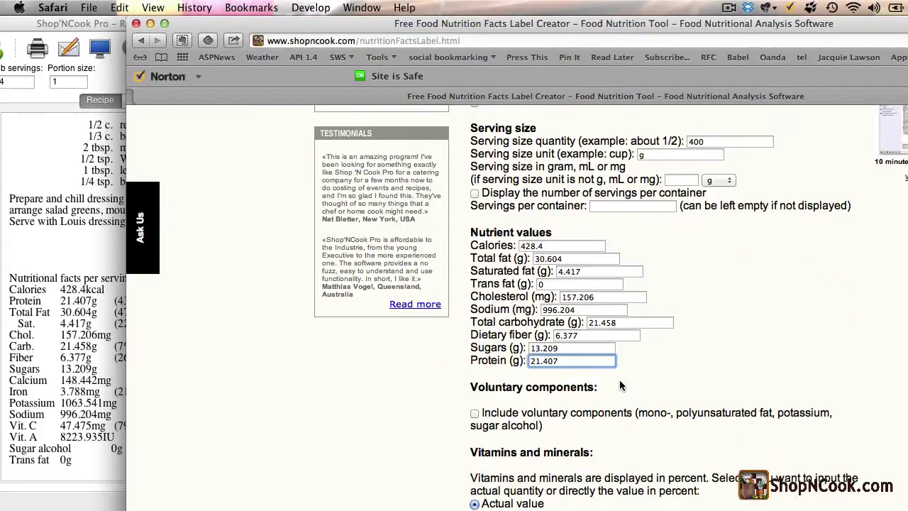
# Include voluntary components with potassium 1063.541 mg and sugar alcohol 0.
pyautogui.click(474, 413)
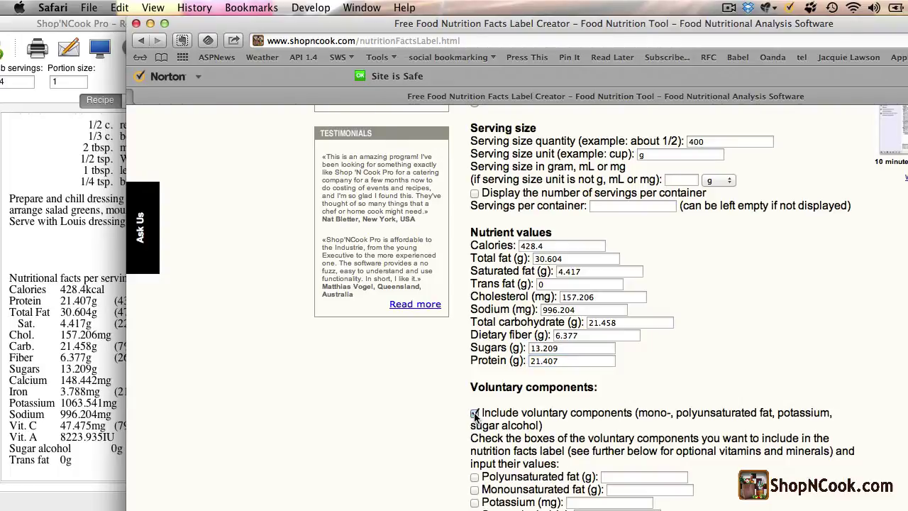
pyautogui.click(475, 501)
pyautogui.write('1063.541')
pyautogui.scroll(-4, 563, 473)
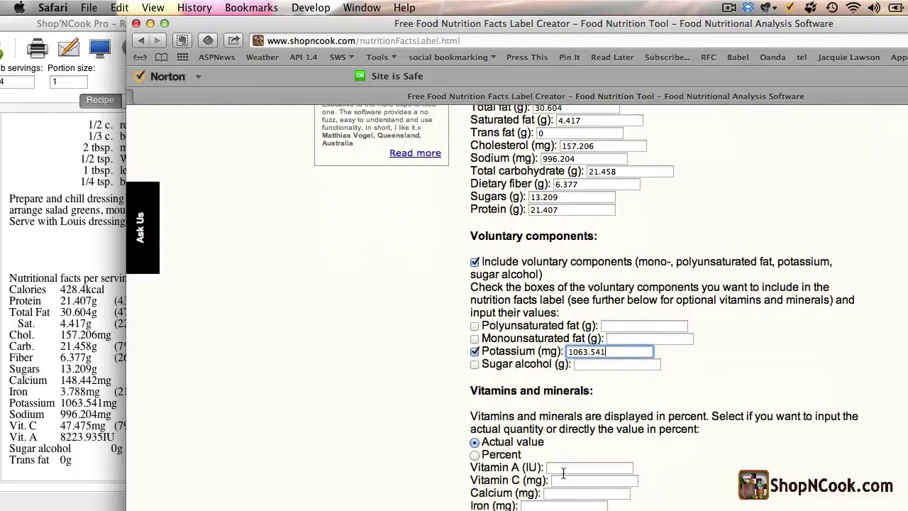
pyautogui.click(591, 367)
pyautogui.scroll(-2, 528, 412)
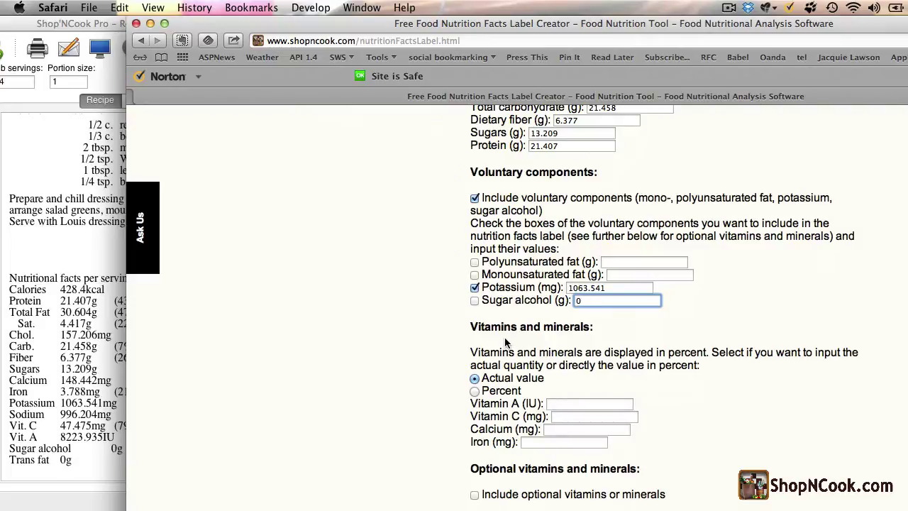
# Enter vitamin A 8223.935, vitamin C 47.475, calcium 148.442 and iron 3.7.
pyautogui.click(567, 404)
pyautogui.write('8223.935')
pyautogui.click(567, 417)
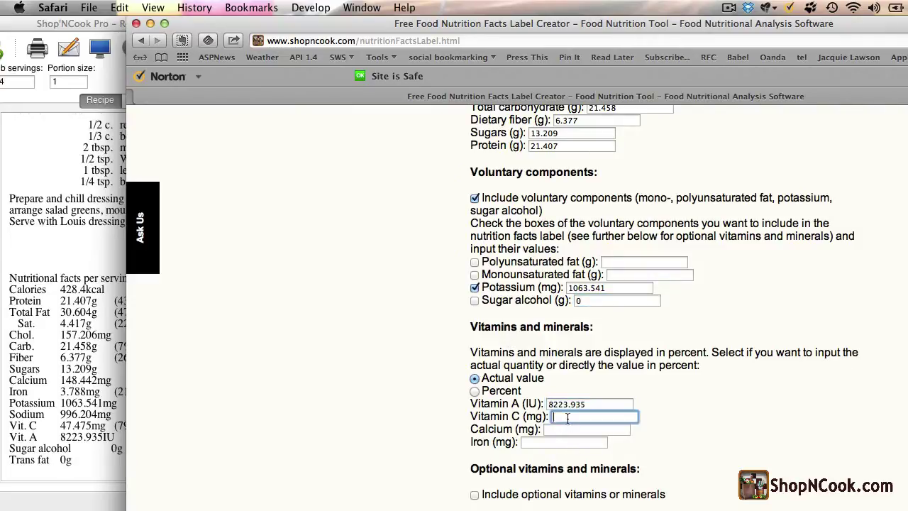
pyautogui.write('47.475')
pyautogui.press('Tab')
pyautogui.write('148.442')
pyautogui.press('Tab')
pyautogui.write('3.7')
# Enable an ingredient list on the label.
pyautogui.scroll(-3, 568, 399)
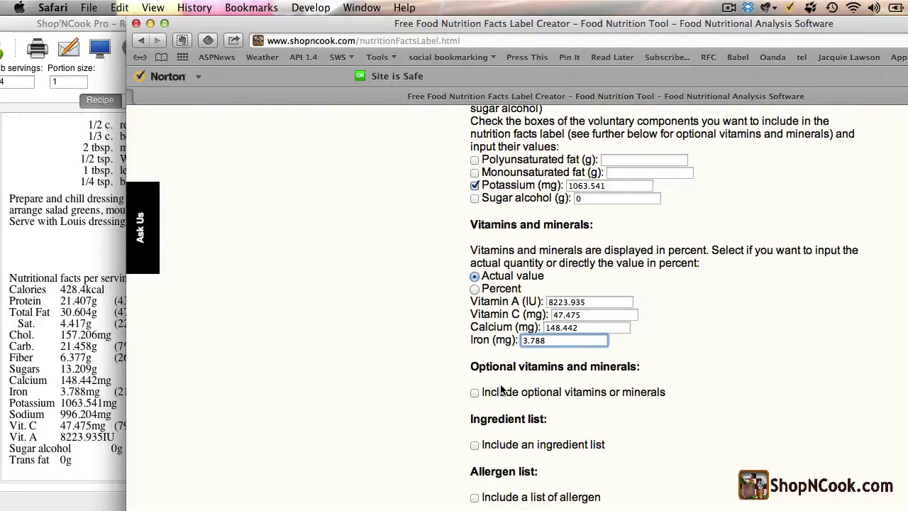
pyautogui.scroll(1, 501, 387)
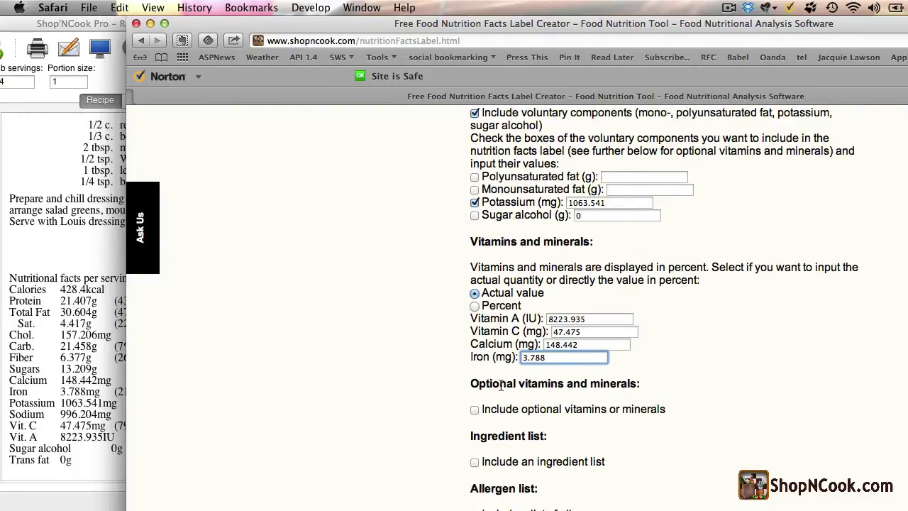
pyautogui.scroll(-3, 501, 386)
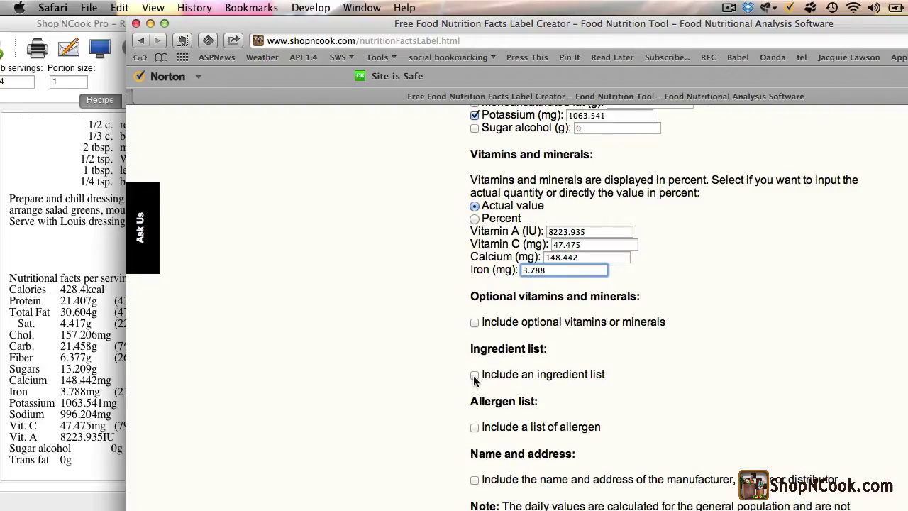
pyautogui.click(474, 375)
pyautogui.scroll(3, 83, 378)
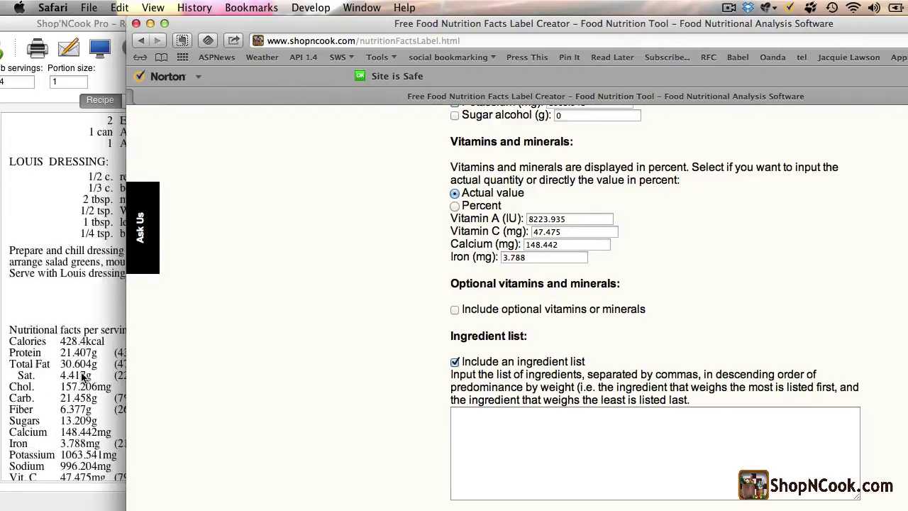
pyautogui.scroll(3, 81, 377)
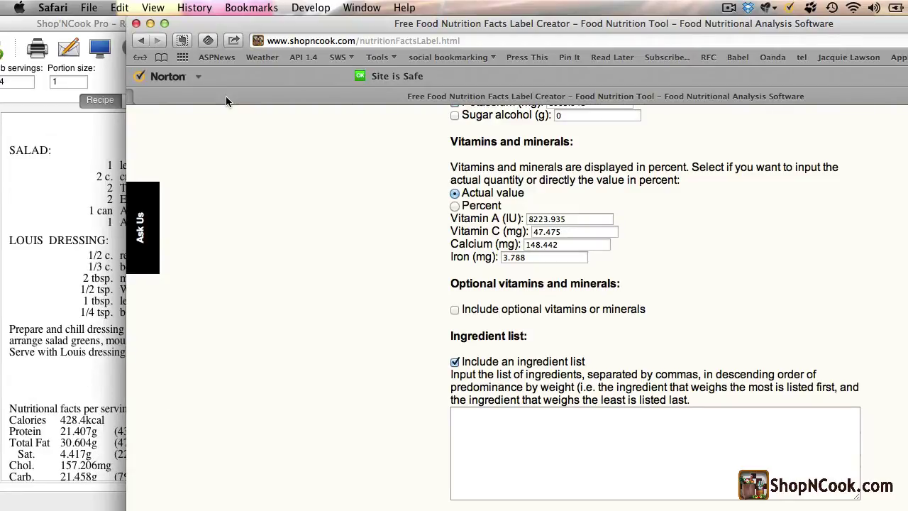
# Bring Shop'NCook Pro forward to view the Louis salad's per-ingredient nutrition breakdown.
pyautogui.moveTo(251, 23); pyautogui.dragTo(404, 5)
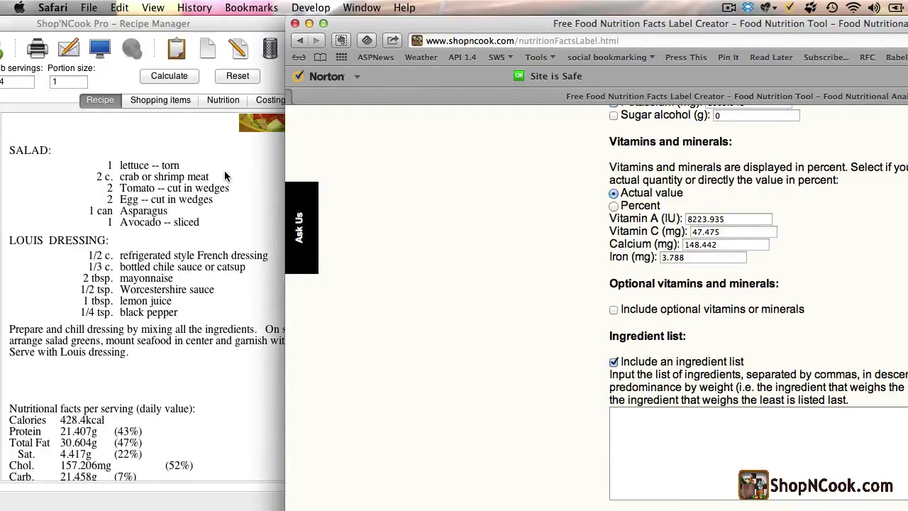
pyautogui.click(219, 133)
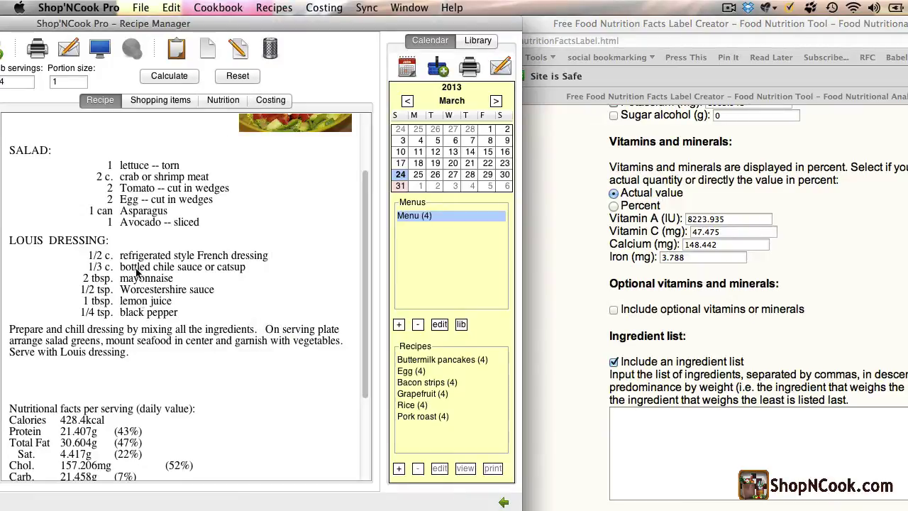
pyautogui.click(215, 102)
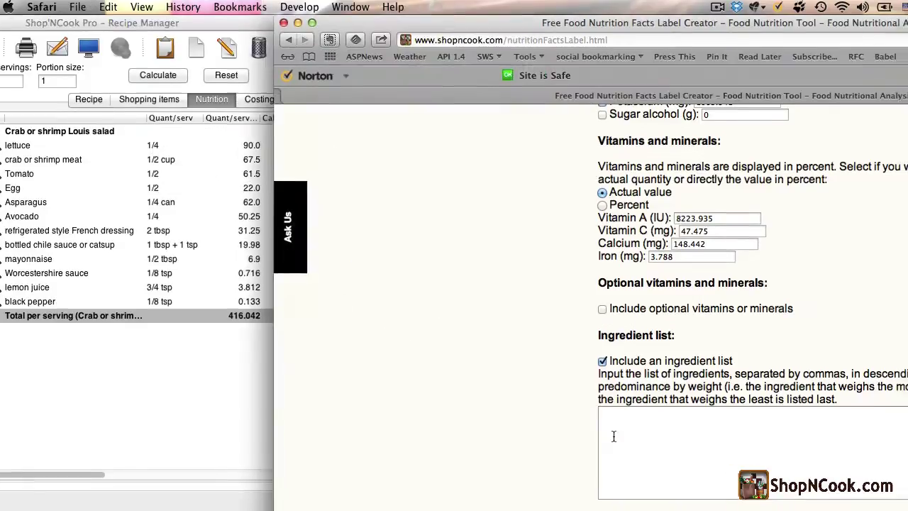
# Type the ingredient list: Lettuce, Crab, Asparagus, Tomato, Avocado, French dressing, Egg through Black Pepper.
pyautogui.click(332, 428)
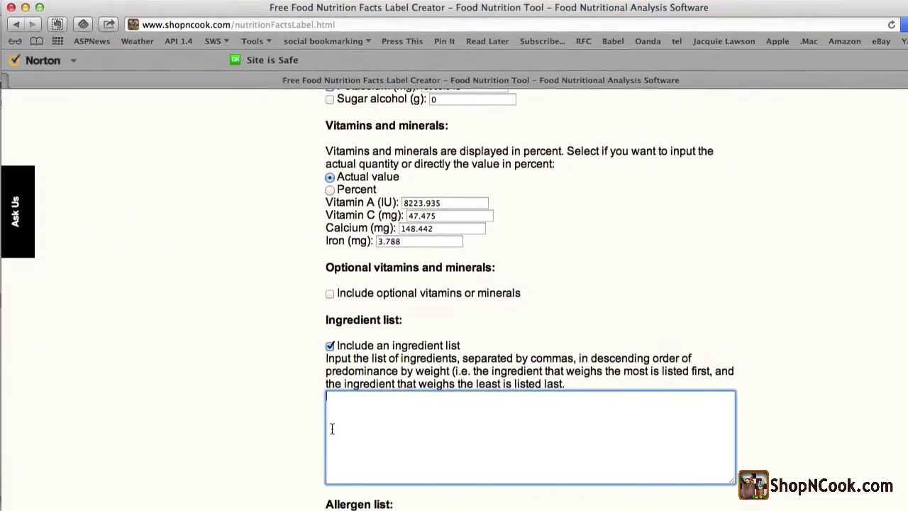
pyautogui.write('Lettuce, Crab, Asparagus, Tomato, Avocado')
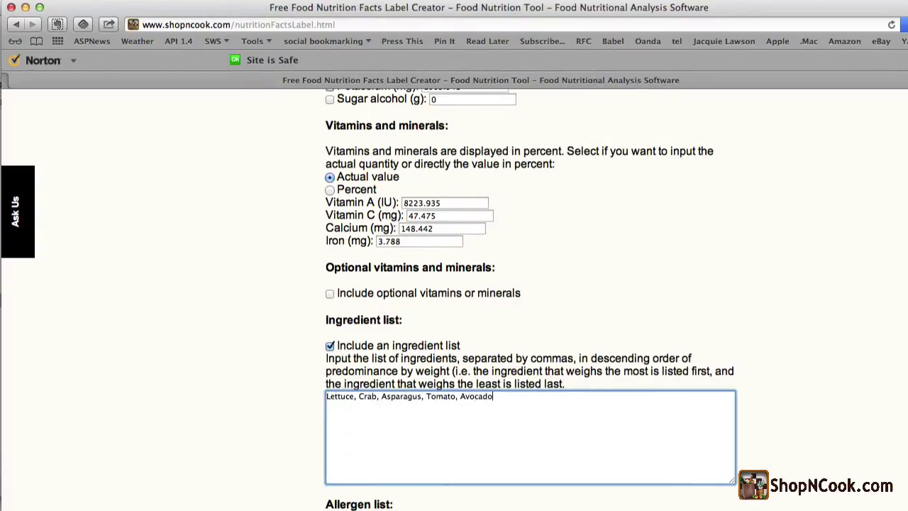
pyautogui.write(', French dressing, Egg, Chi')
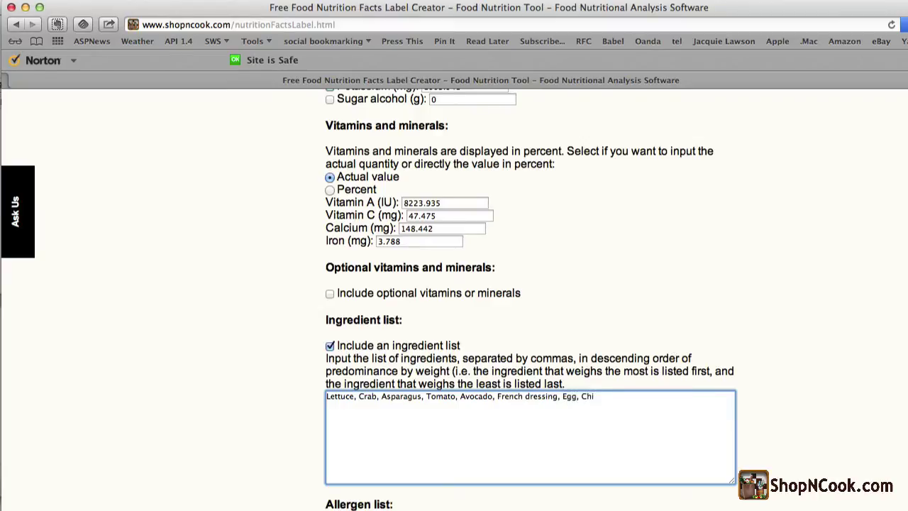
pyautogui.write('li Sauce, Mayonnaise, Lemon ')
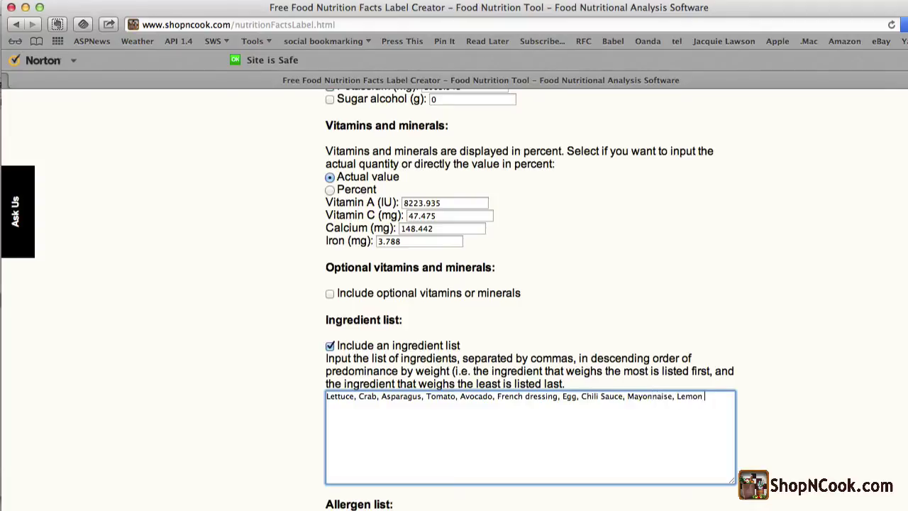
pyautogui.write('Juice, Worcestershire Sauce')
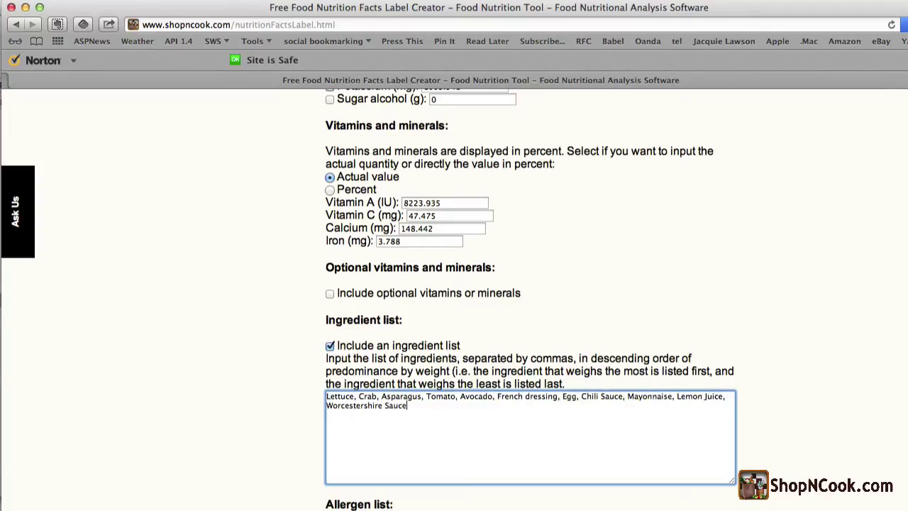
pyautogui.write(', Black Pepper')
# Add '(Mayonnaise, Mustard, Oil, Salt, Pepper)' after French dressing.
pyautogui.click(556, 396)
pyautogui.write('(M')
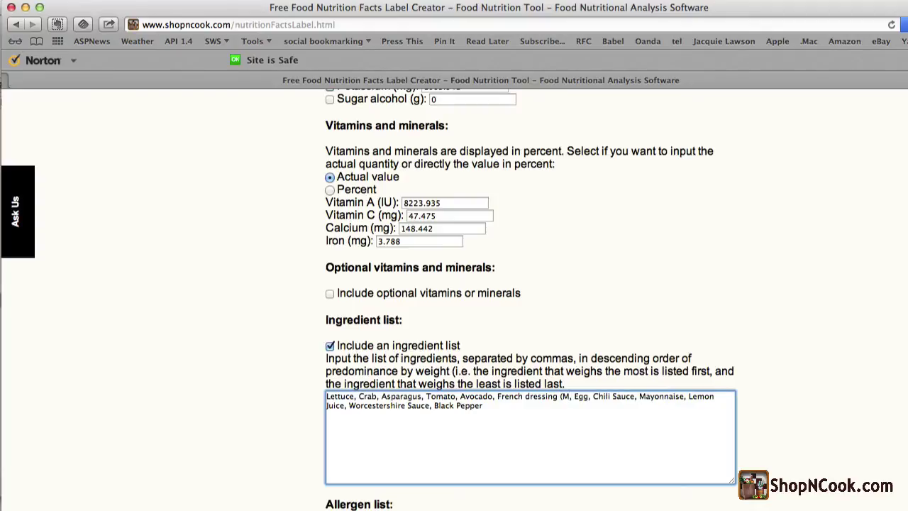
pyautogui.write('ayonnaise, Mustard, ')
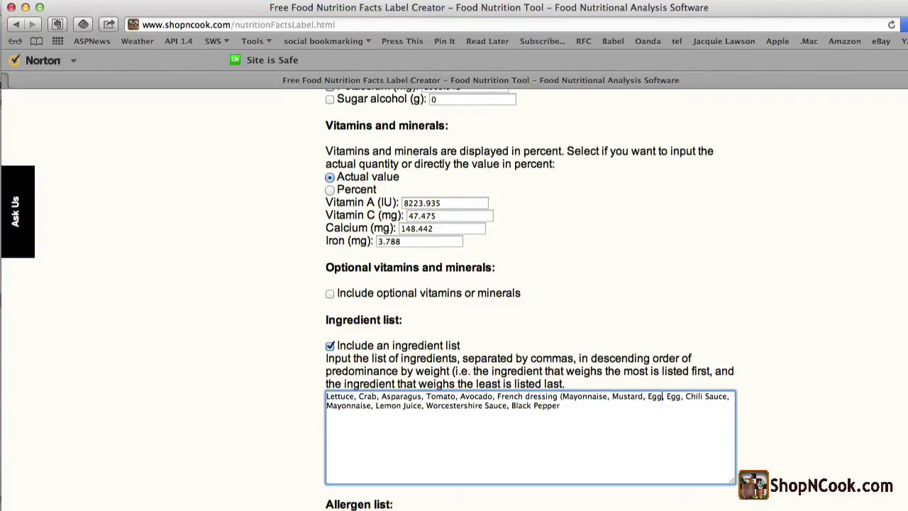
pyautogui.write('Oil, Salt, Pepper')
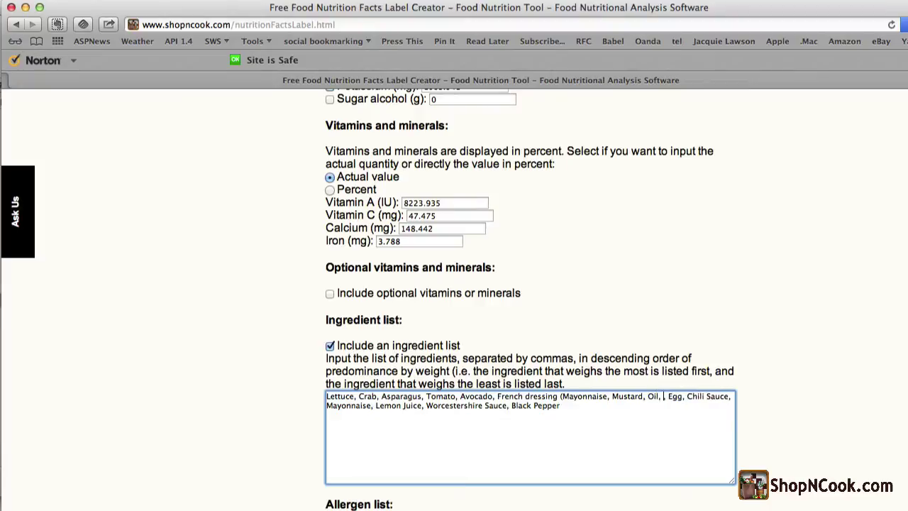
pyautogui.write(')')
pyautogui.press('Down')
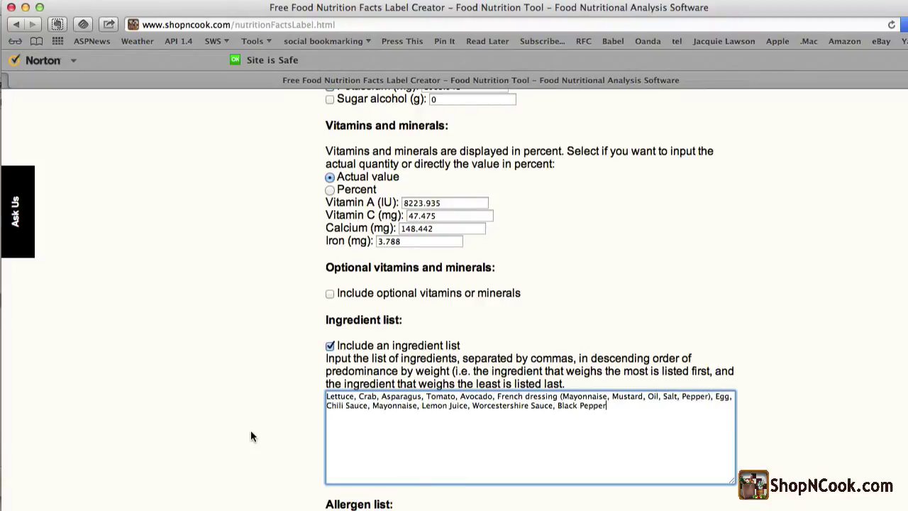
pyautogui.scroll(-4, 250, 430)
# Enable the allergen list, declaring Egg and crustacean shellfish with Crab as the species.
pyautogui.click(329, 384)
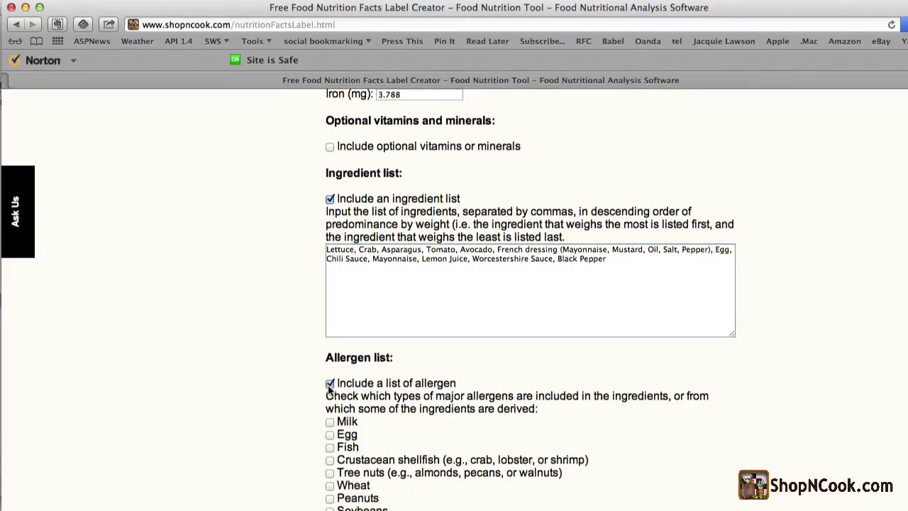
pyautogui.scroll(-2, 329, 386)
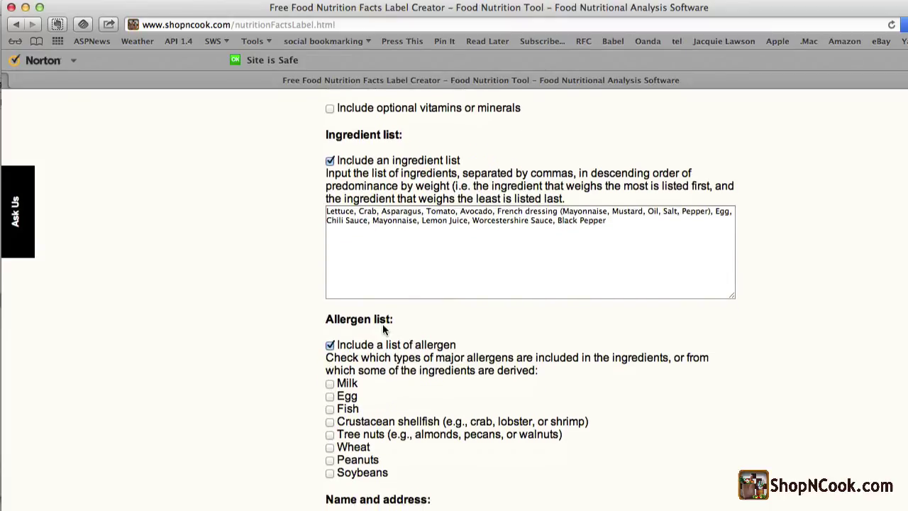
pyautogui.click(331, 398)
pyautogui.click(330, 421)
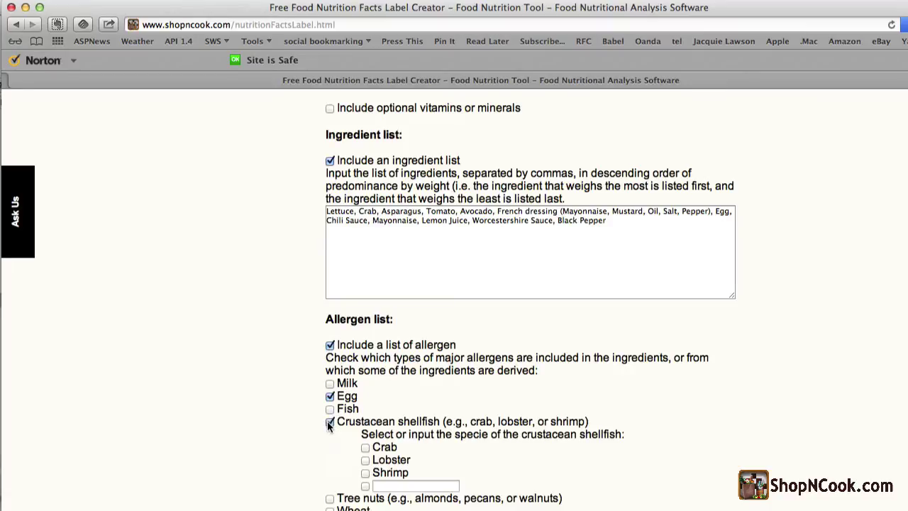
pyautogui.click(365, 447)
pyautogui.scroll(-2, 347, 440)
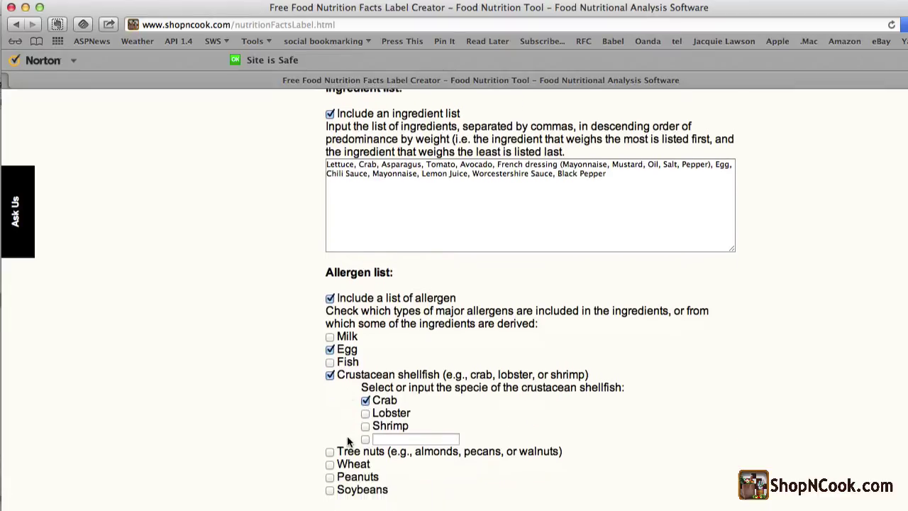
pyautogui.scroll(-1, 346, 440)
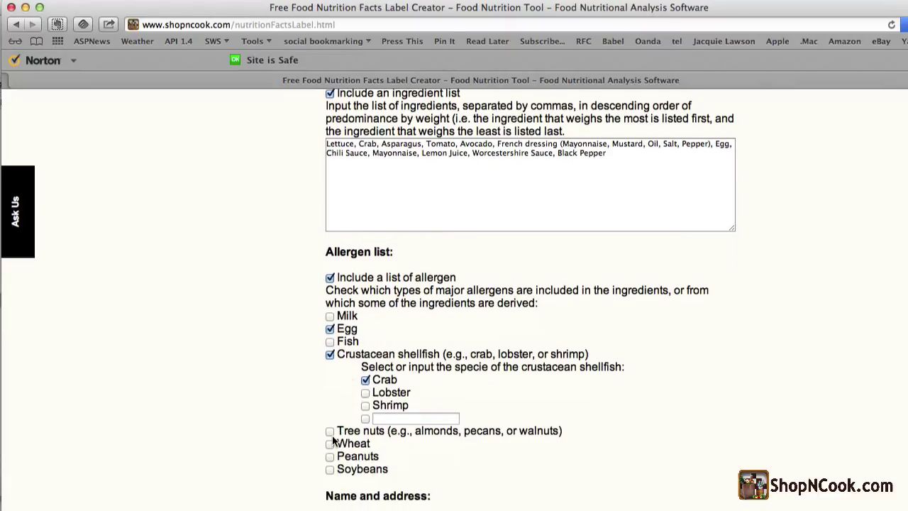
pyautogui.scroll(-6, 325, 443)
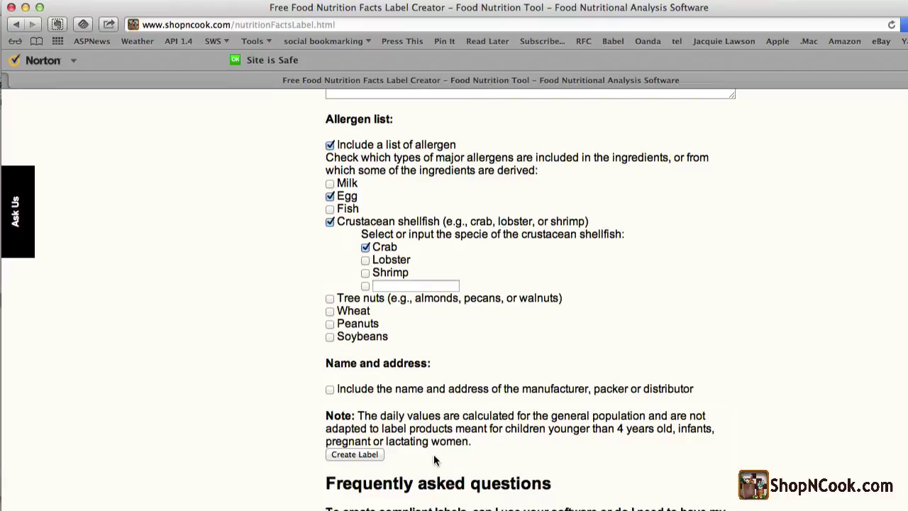
pyautogui.scroll(-2, 433, 454)
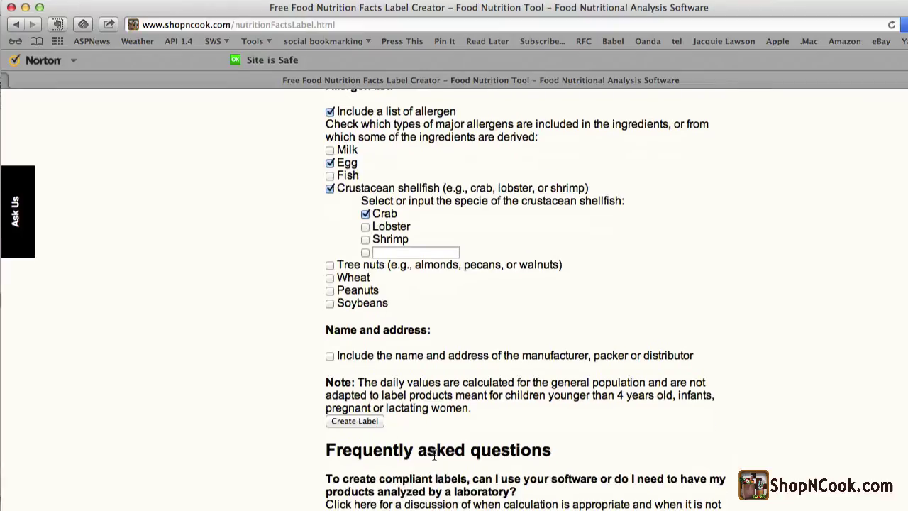
# Create the long-format label, review it, then go back to the form.
pyautogui.click(361, 420)
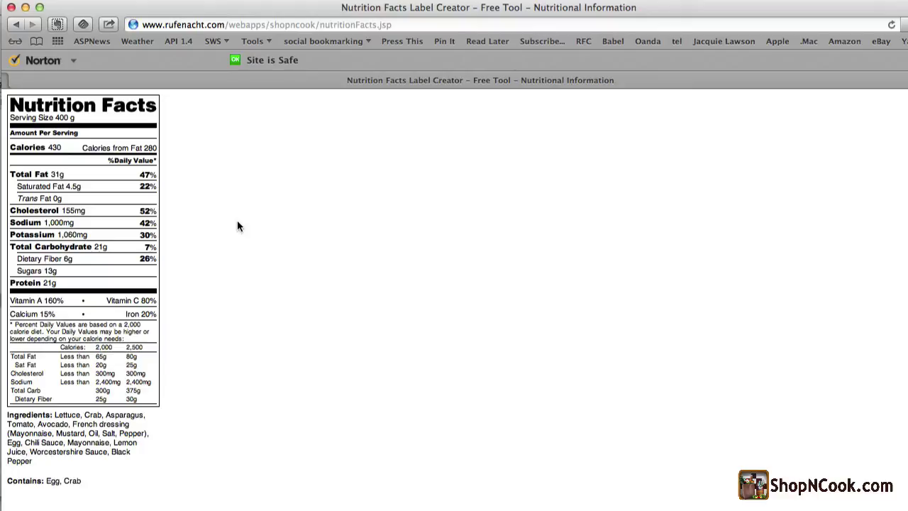
pyautogui.click(20, 24)
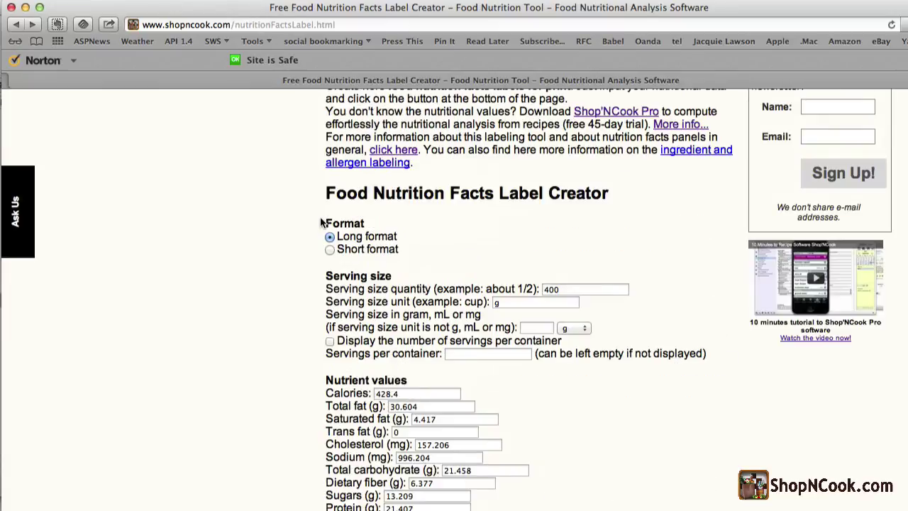
# Choose the Short format and create the label again.
pyautogui.scroll(5, 321, 222)
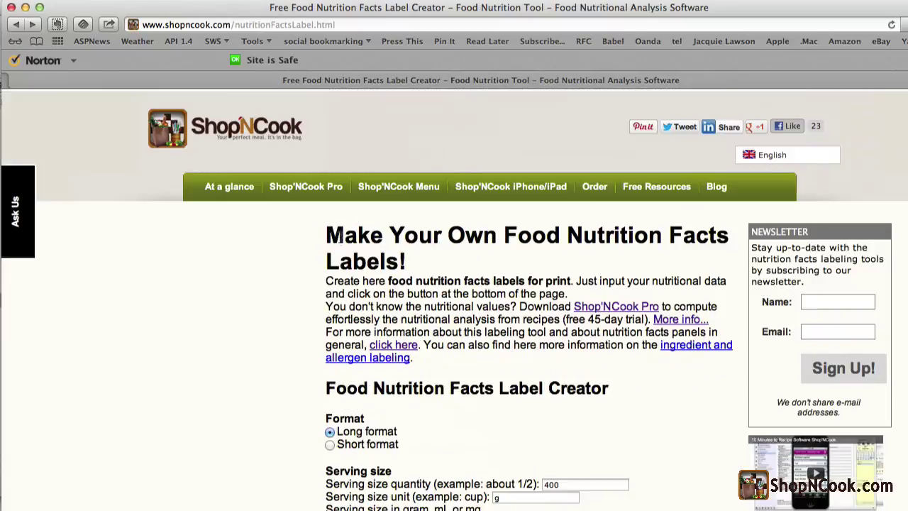
pyautogui.click(329, 445)
pyautogui.scroll(-15, 424, 345)
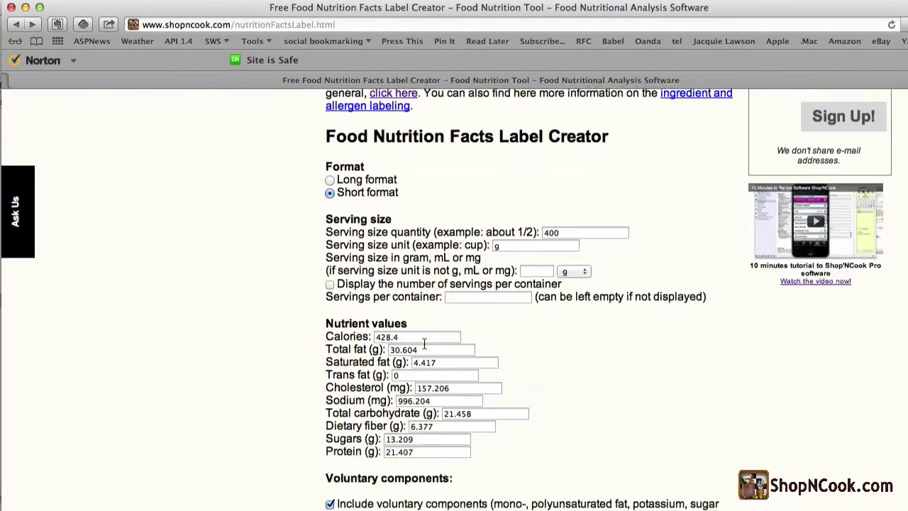
pyautogui.scroll(-10, 423, 343)
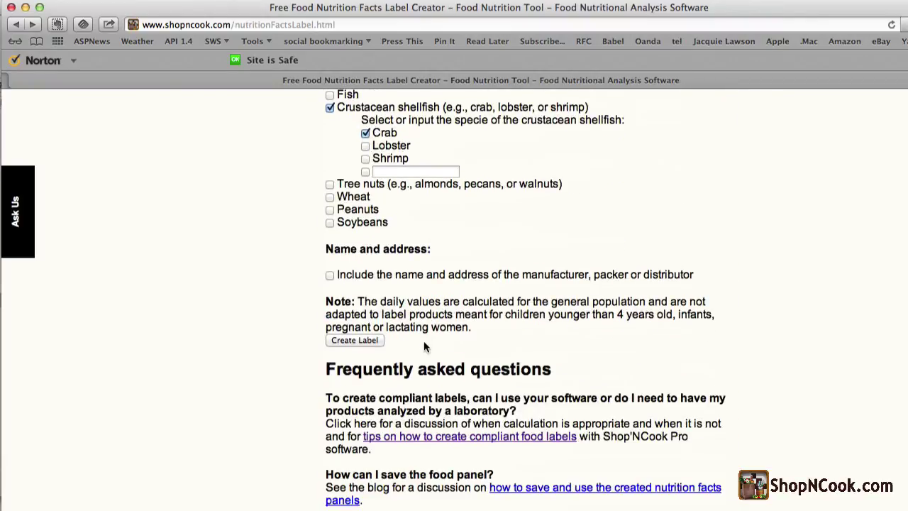
pyautogui.click(355, 340)
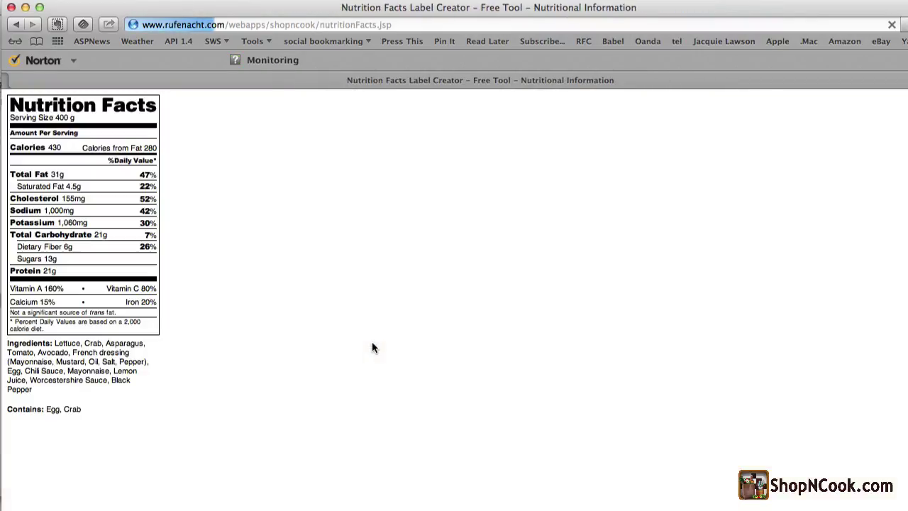